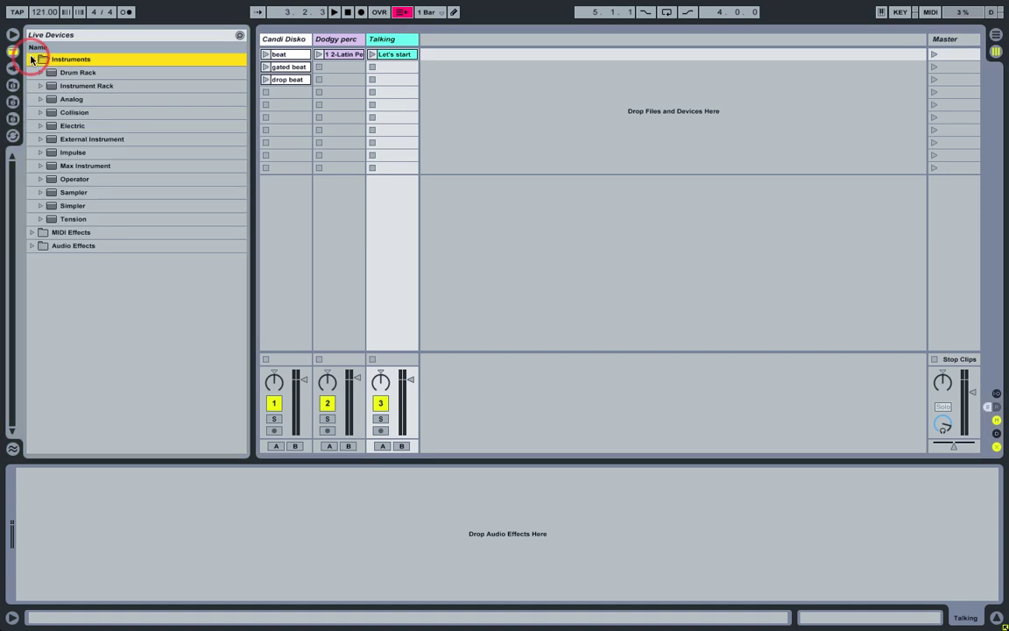
Add an Operator instrument on a new MIDI track, create an empty clip in its first slot and launch it.
drag(46, 179, 463, 70)
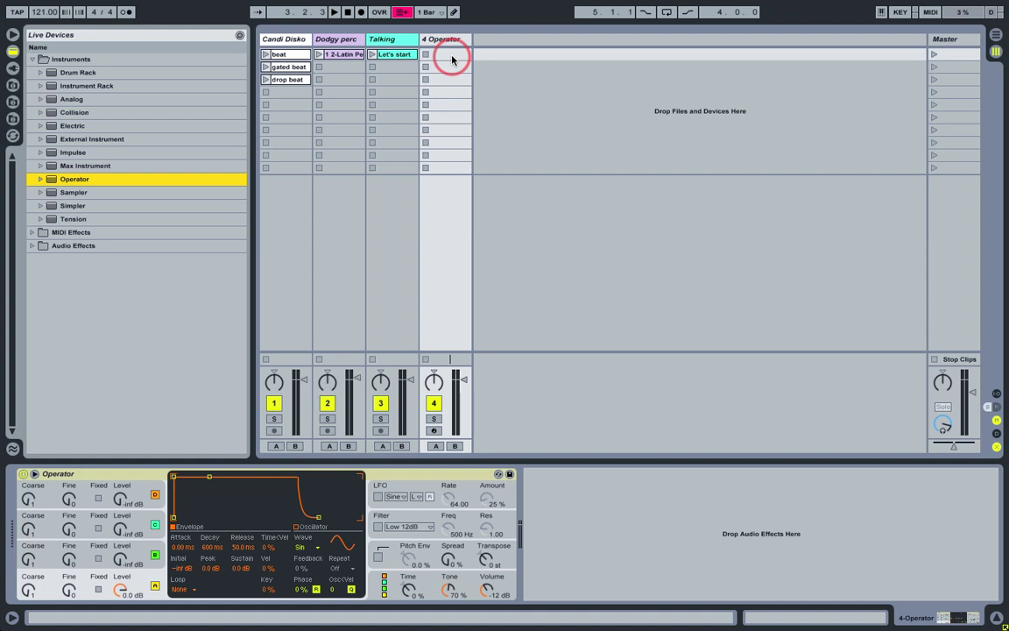
double_click(451, 55)
click(426, 54)
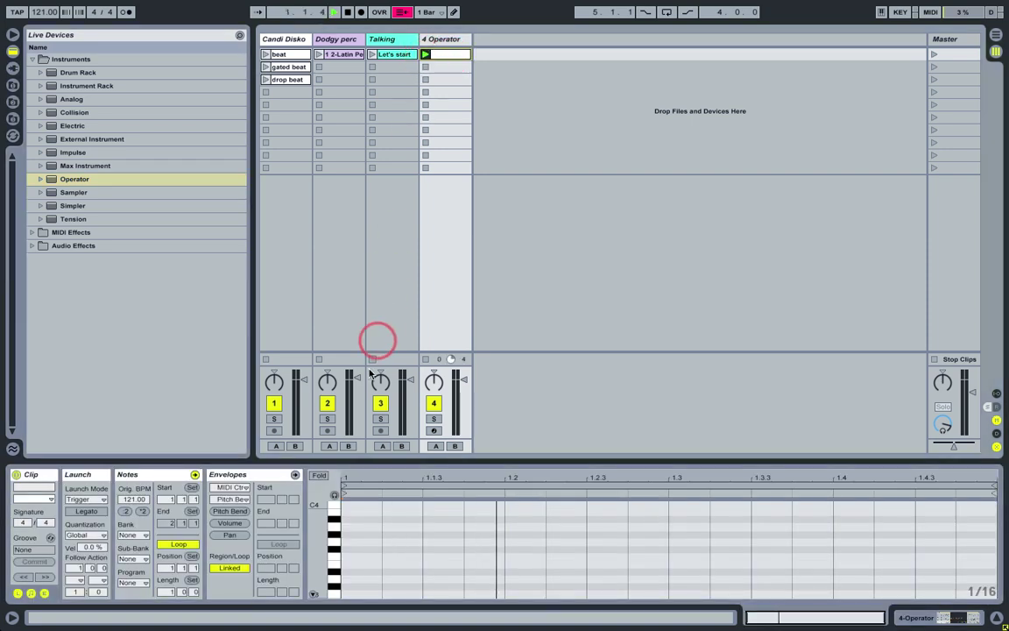
Draw sixteenth-length E2 notes at 1.1.1, 1.1.3 and 1.2.1 in the new Operator clip.
mouse_move(316, 554)
mouse_down()
mouse_move(317, 405)
mouse_move(316, 550)
mouse_up()
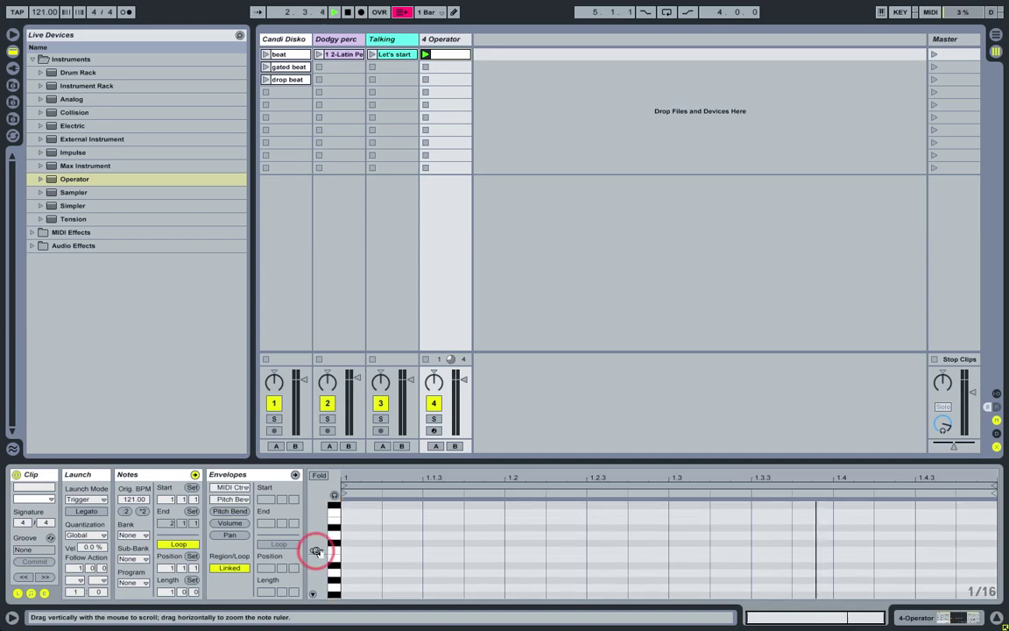
double_click(360, 522)
drag(320, 517, 319, 592)
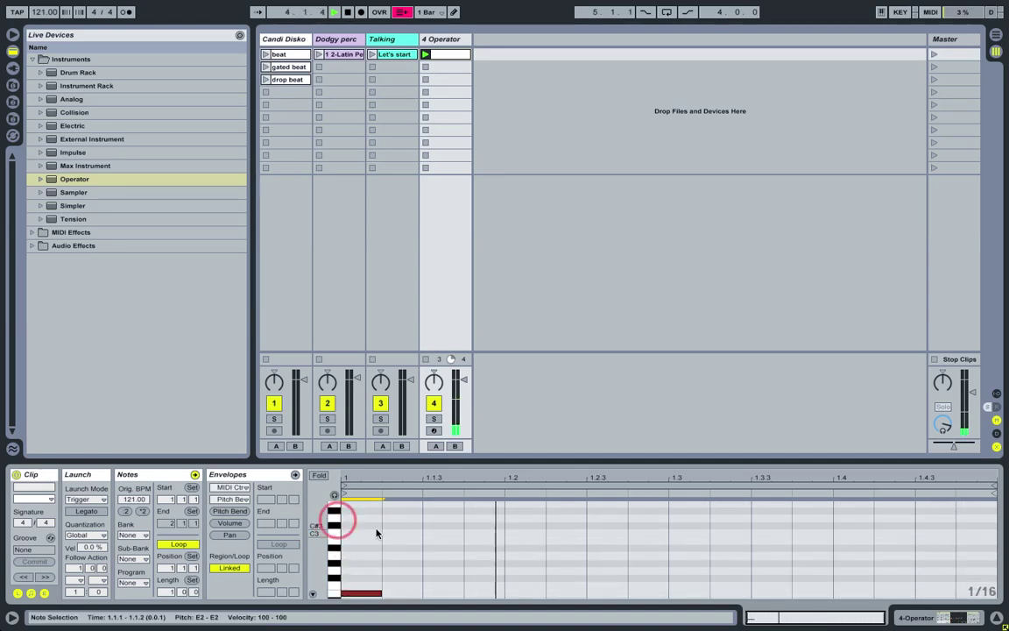
click(455, 561)
click(443, 597)
double_click(445, 596)
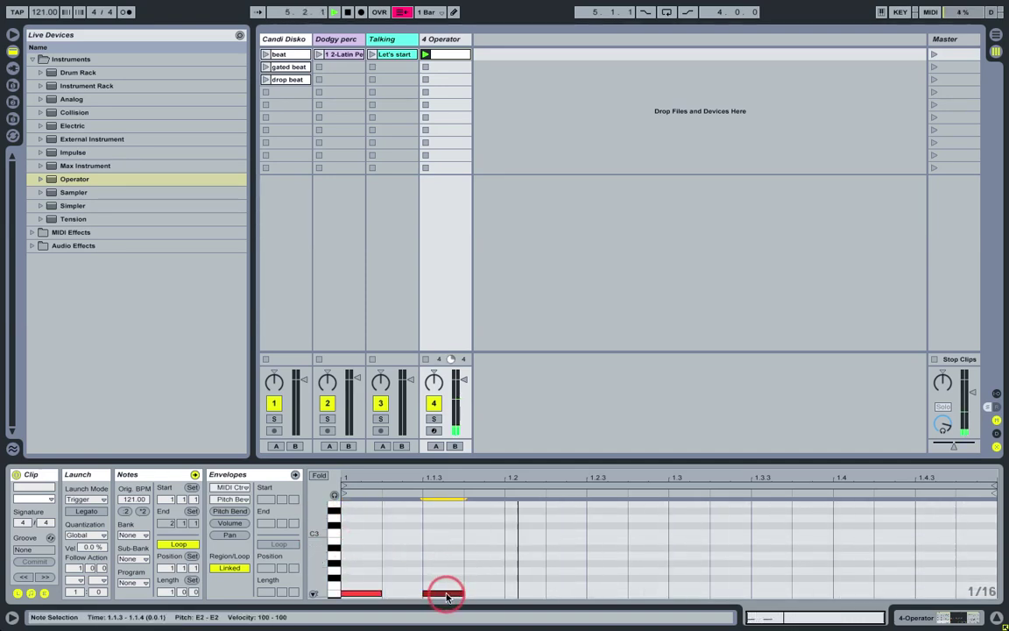
click(523, 591)
double_click(525, 593)
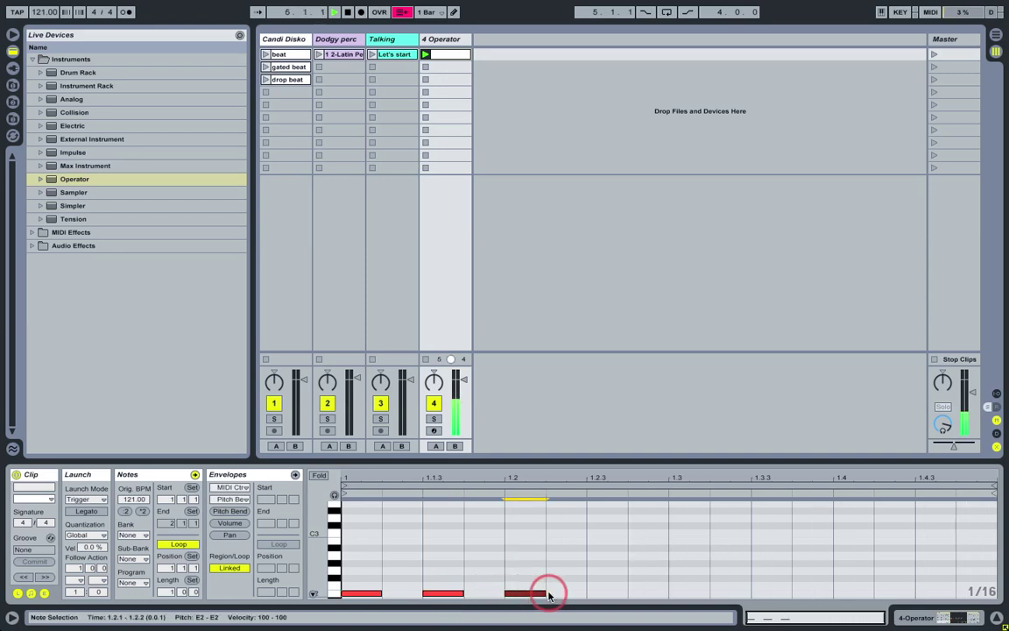
Add an F#2 note at 1.2.3 and E2 notes at 1.3.1 and 1.3.3, lengthening the last one to 1.4.3.
double_click(615, 578)
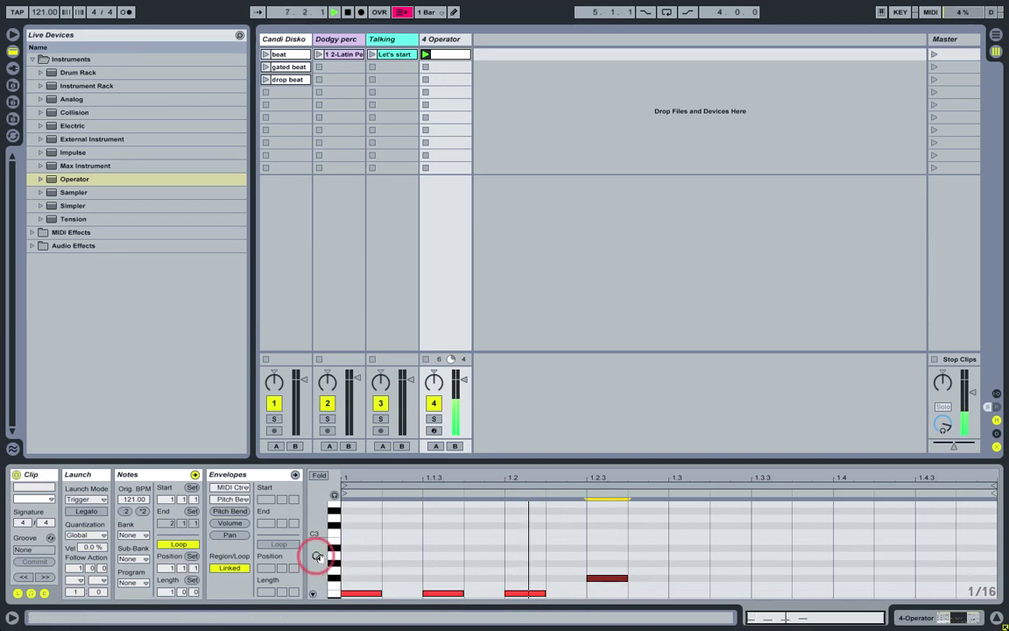
scroll(316, 557, down, 5)
double_click(690, 558)
double_click(779, 557)
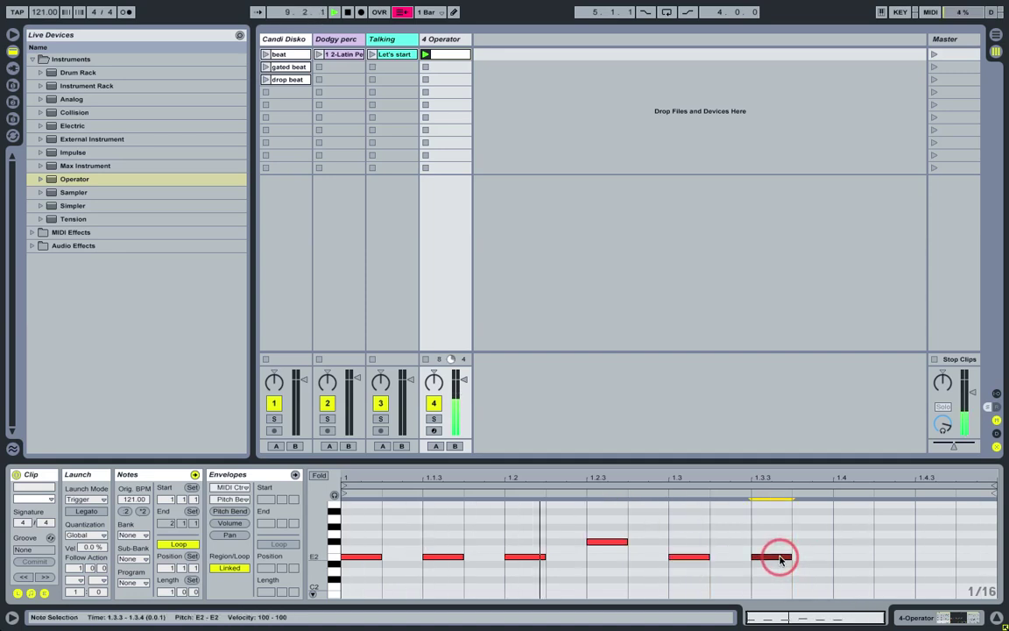
drag(791, 555, 911, 558)
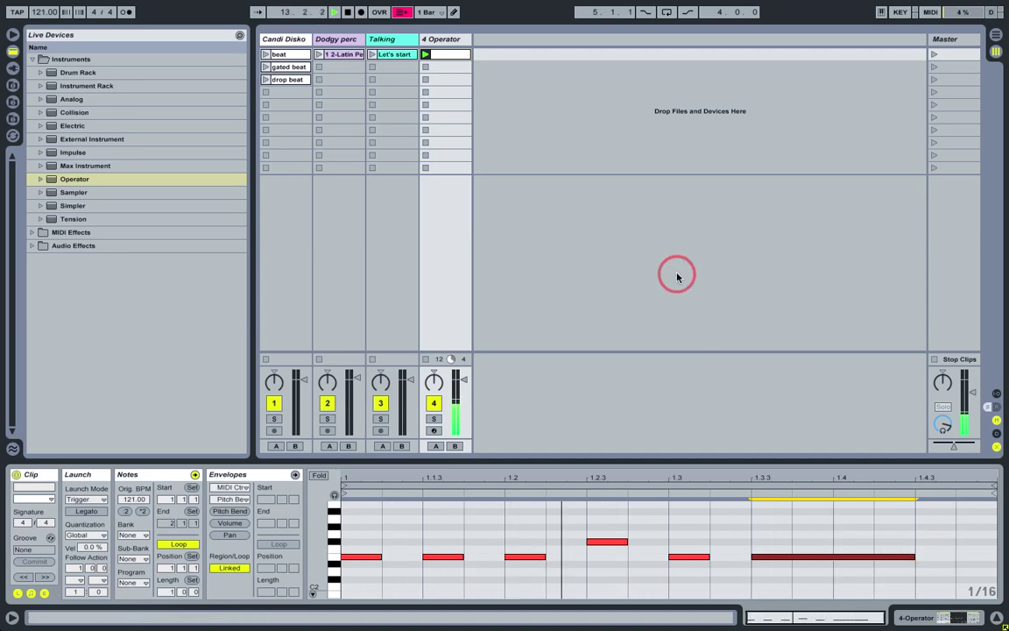
Set the waveform of Operator's oscillator A to Square 64.
click(448, 40)
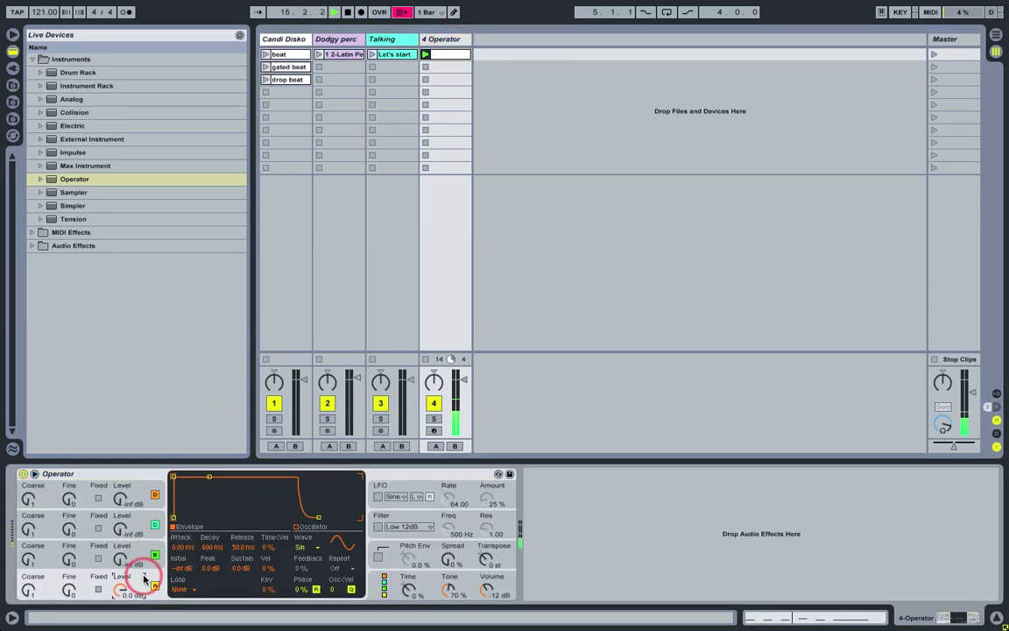
click(308, 549)
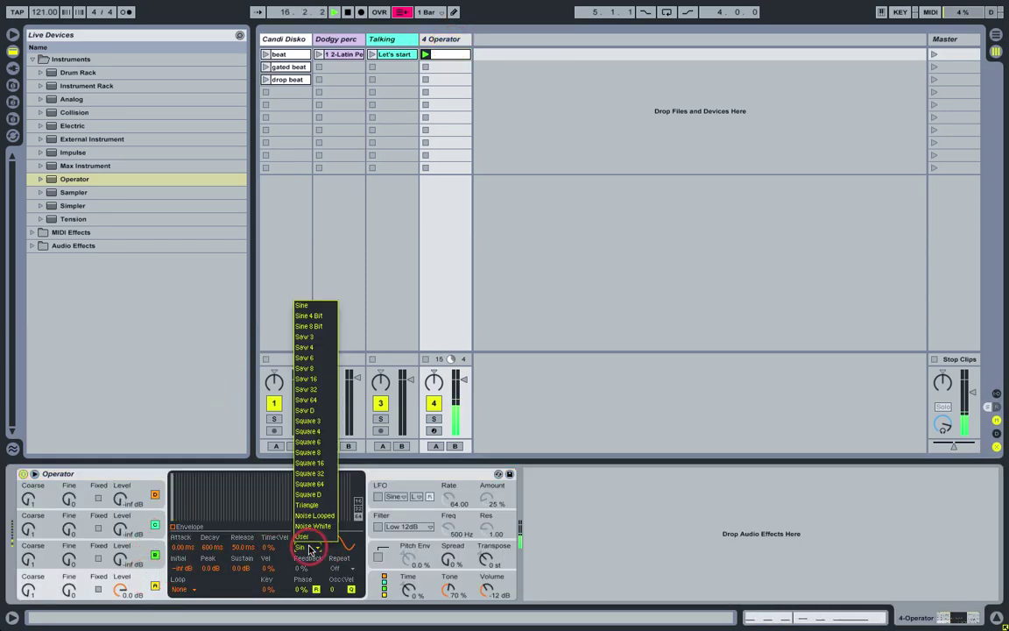
click(318, 482)
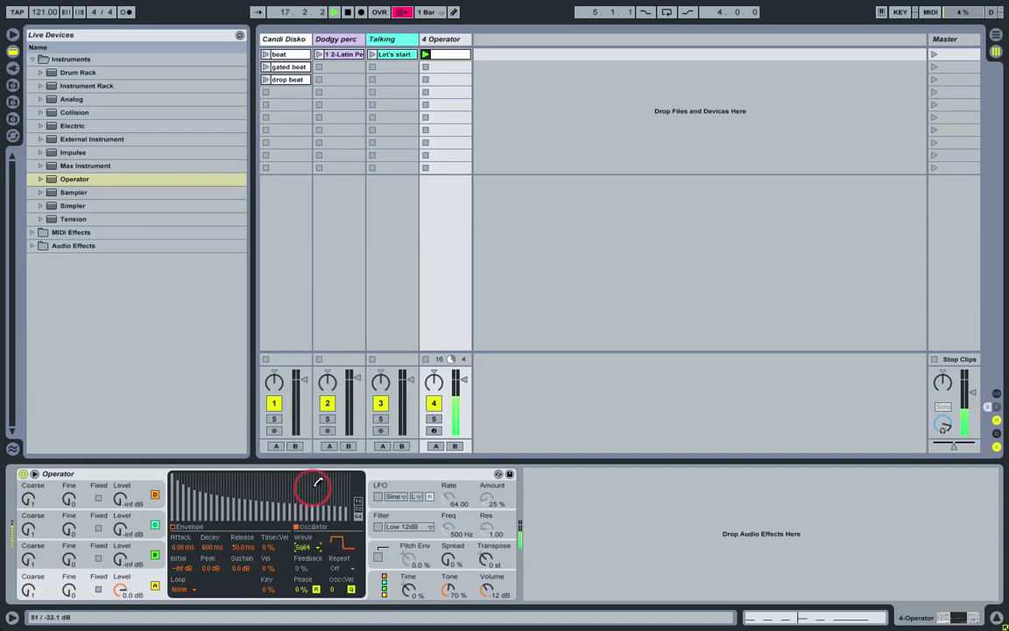
Raise the level of oscillator B to -6.0 dB.
click(138, 552)
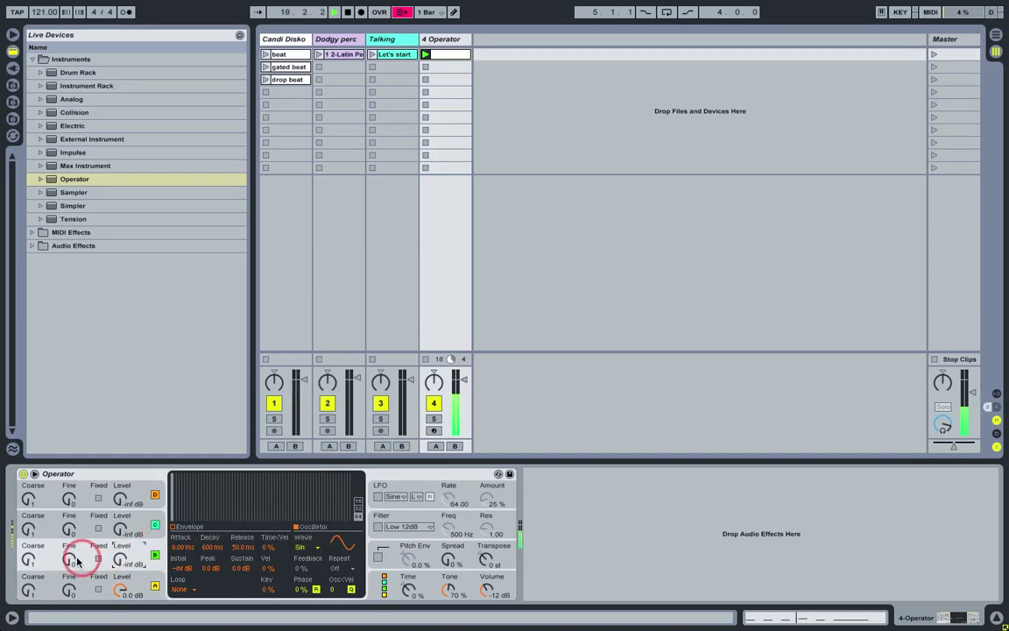
drag(114, 557, 114, 552)
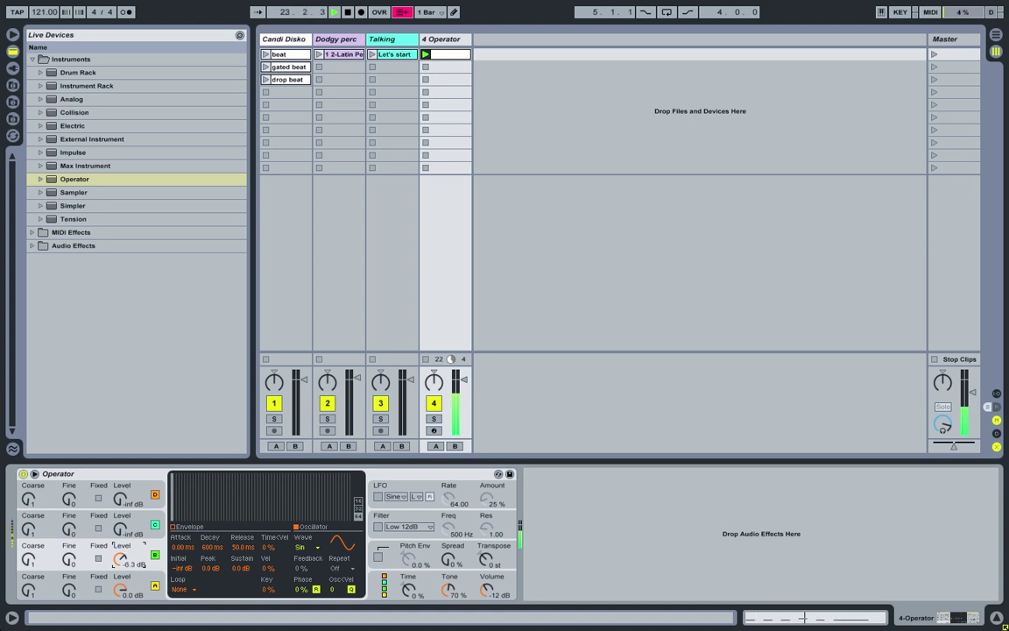
click(118, 558)
Set oscillator C to a Triangle waveform at a level of -30 dB.
click(123, 527)
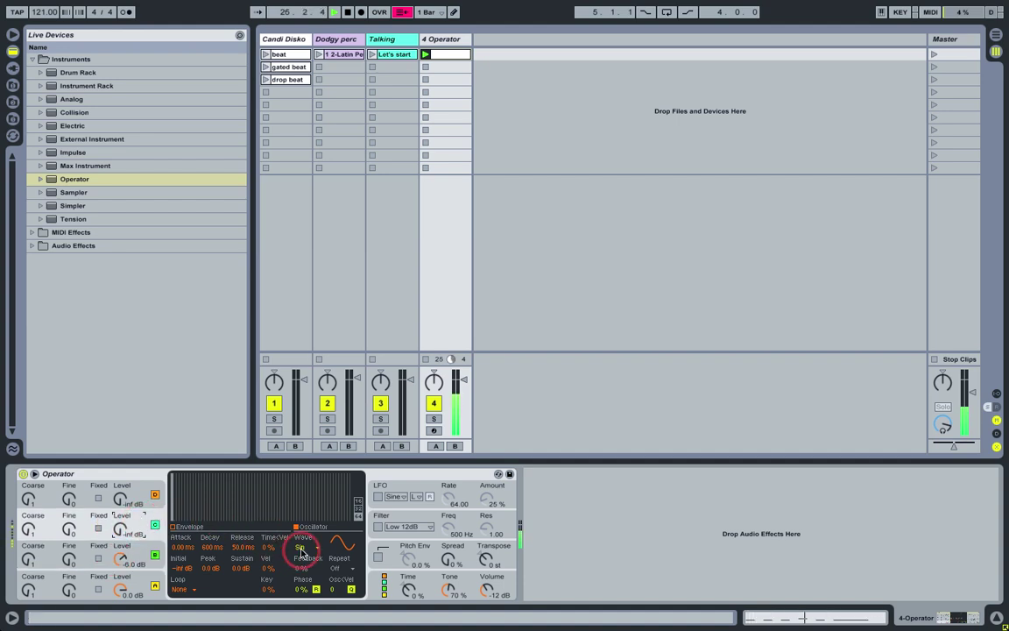
drag(303, 550, 312, 506)
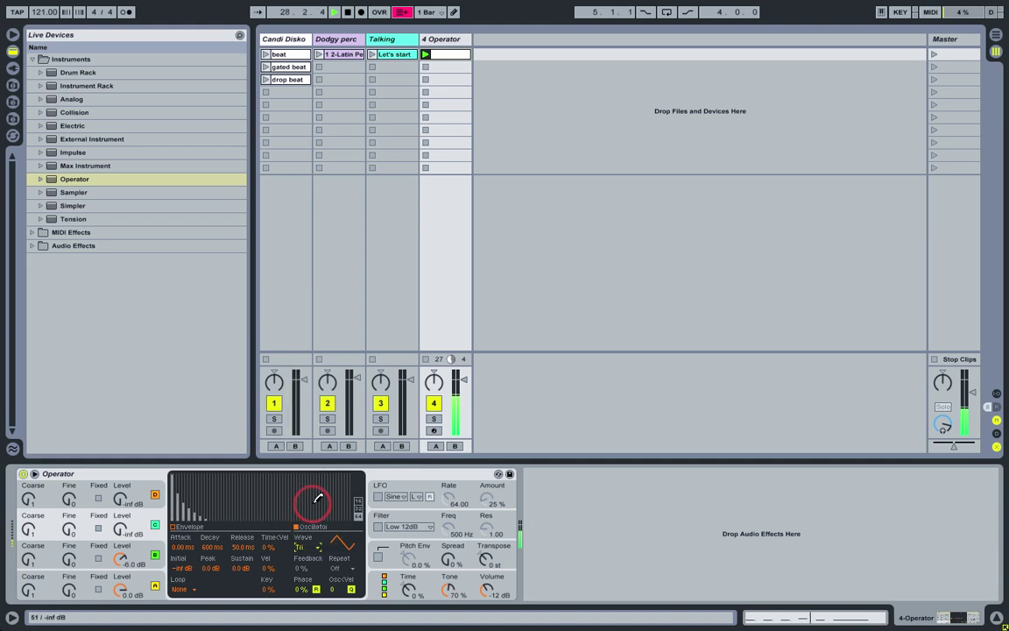
click(120, 528)
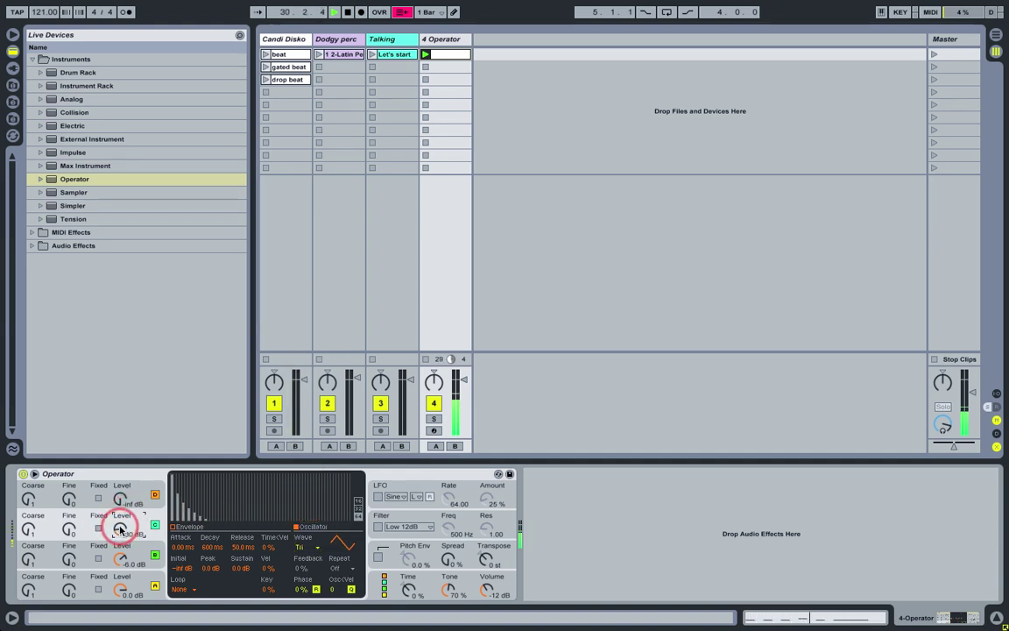
Turn off oscillator D and transpose the Operator by -12 semitones.
click(154, 495)
click(154, 495)
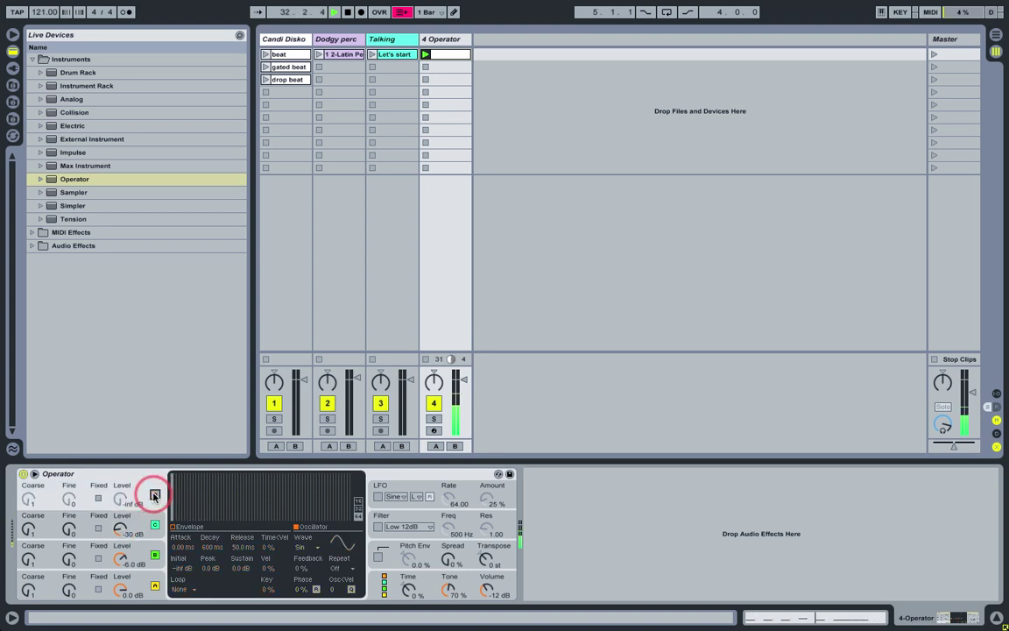
click(489, 562)
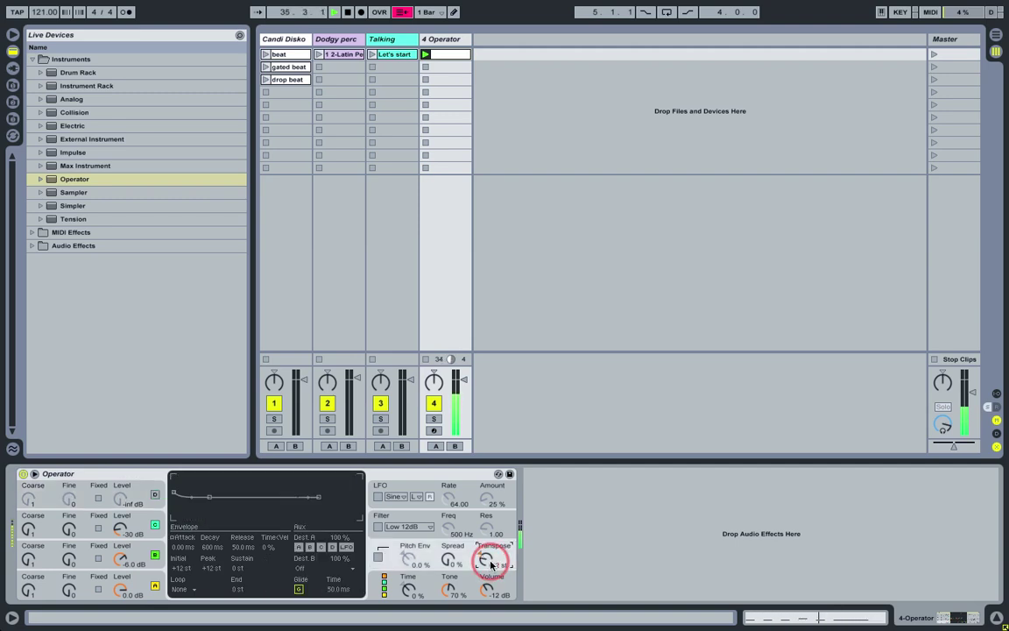
Enable the Operator's filter and LFO, using the Low Ladder filter type with a frequency of 2.00 kHz.
click(377, 527)
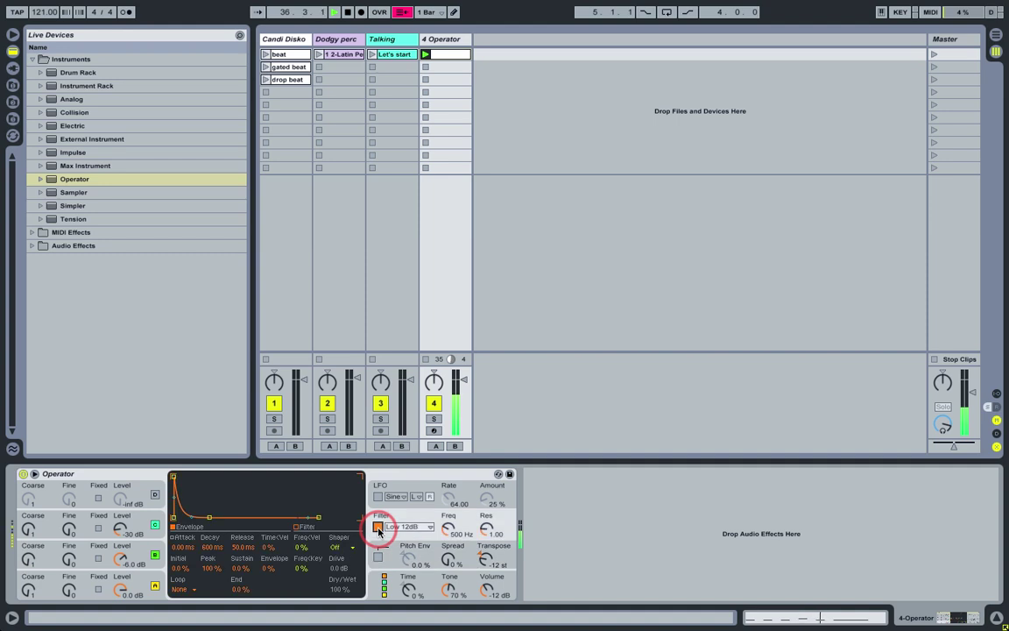
click(378, 498)
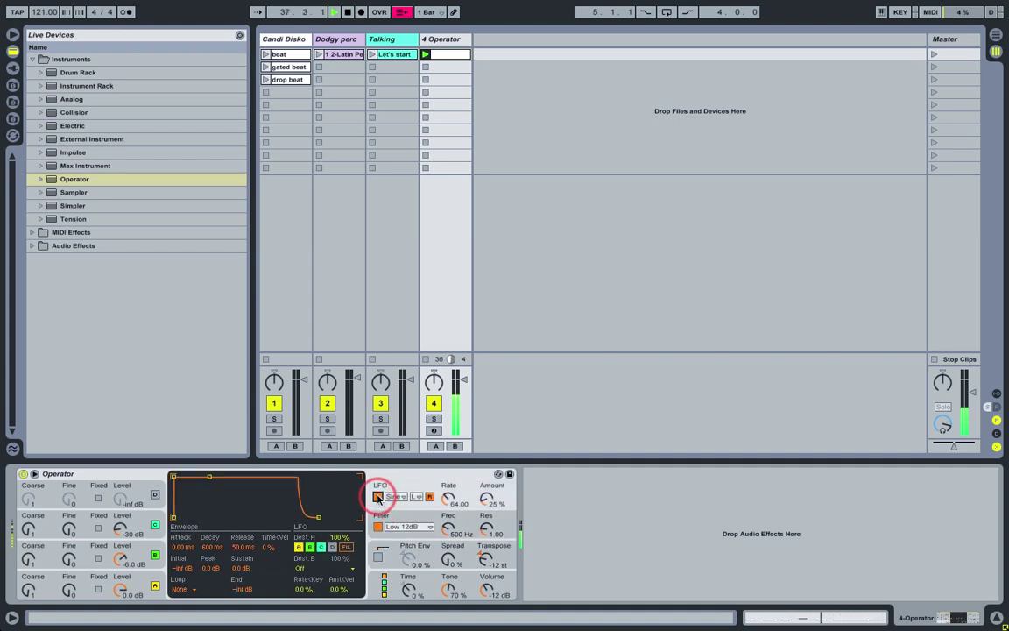
click(403, 527)
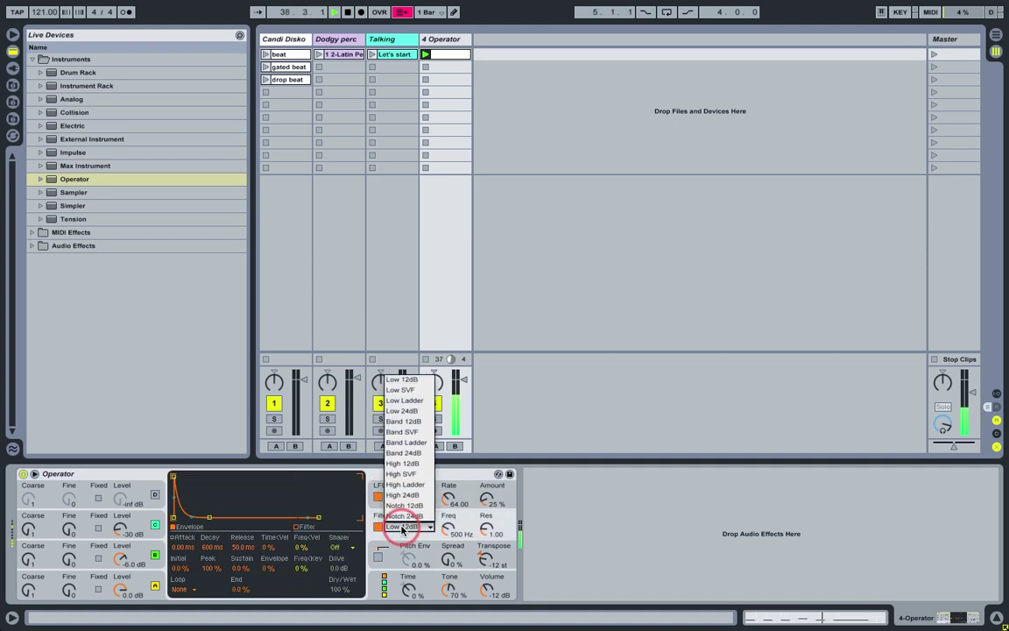
click(408, 401)
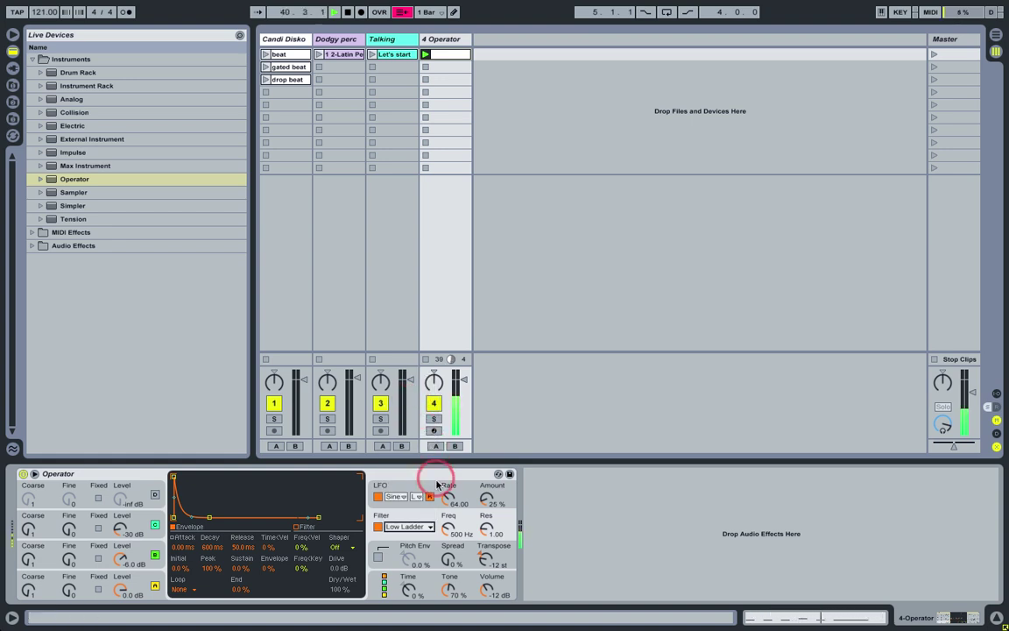
click(450, 532)
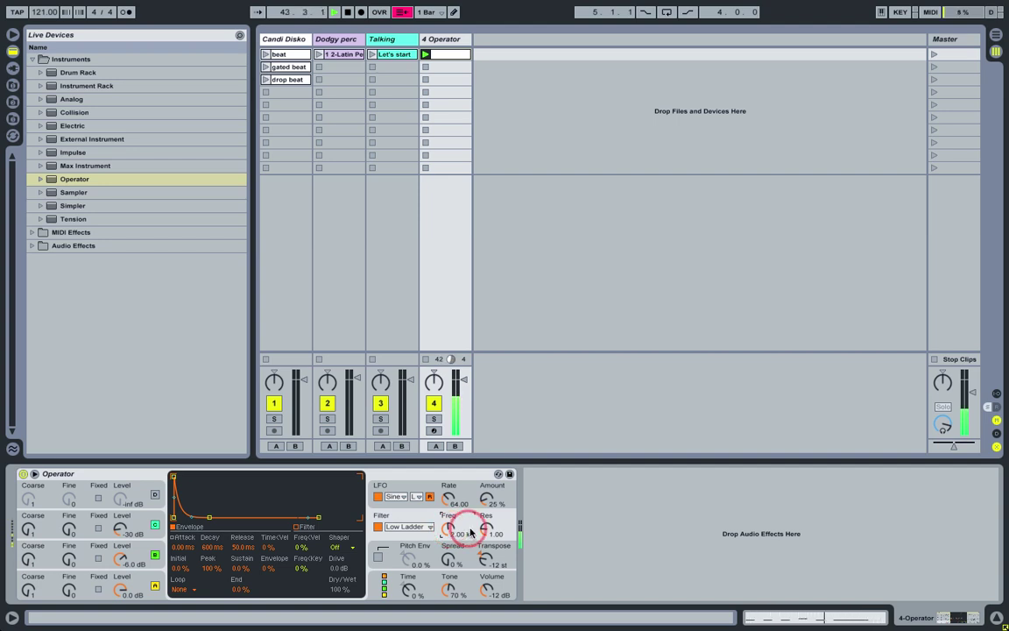
click(486, 528)
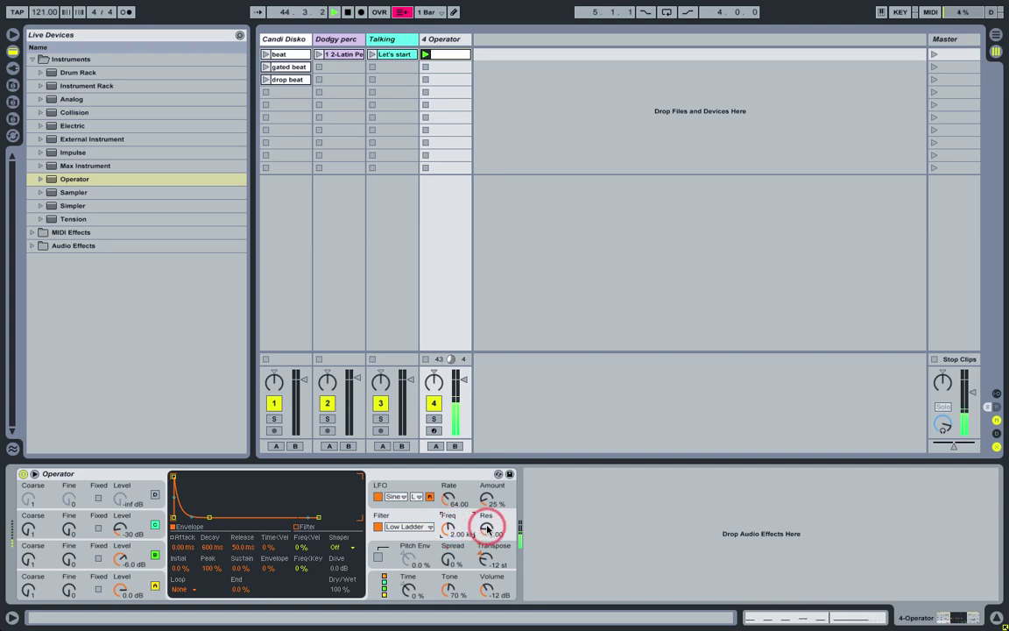
Set the LFO to a Square waveform in Sync mode with a rate of 1/8.
click(394, 497)
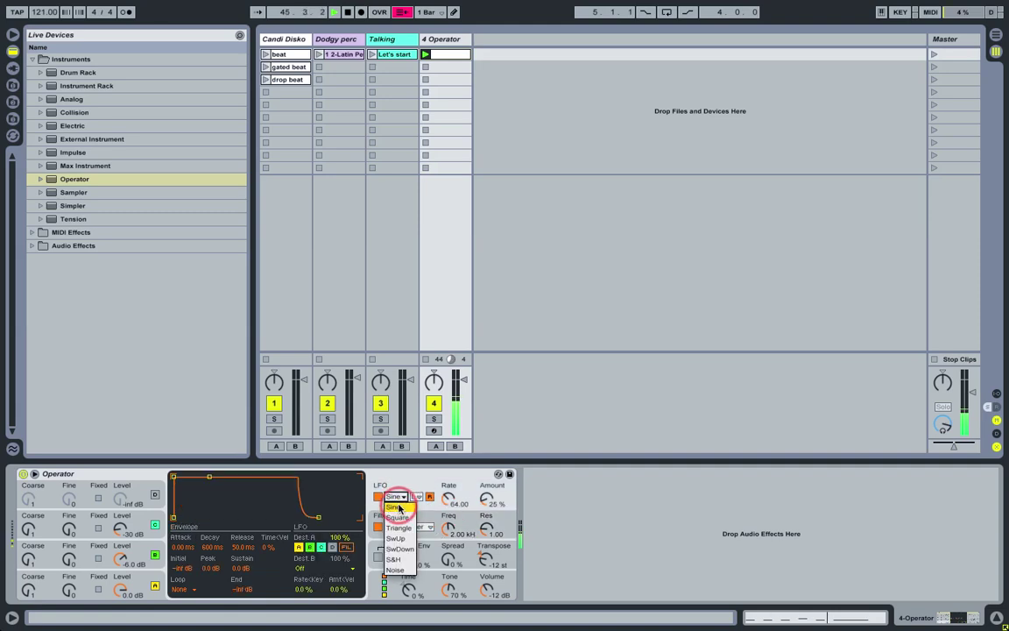
click(397, 517)
click(416, 497)
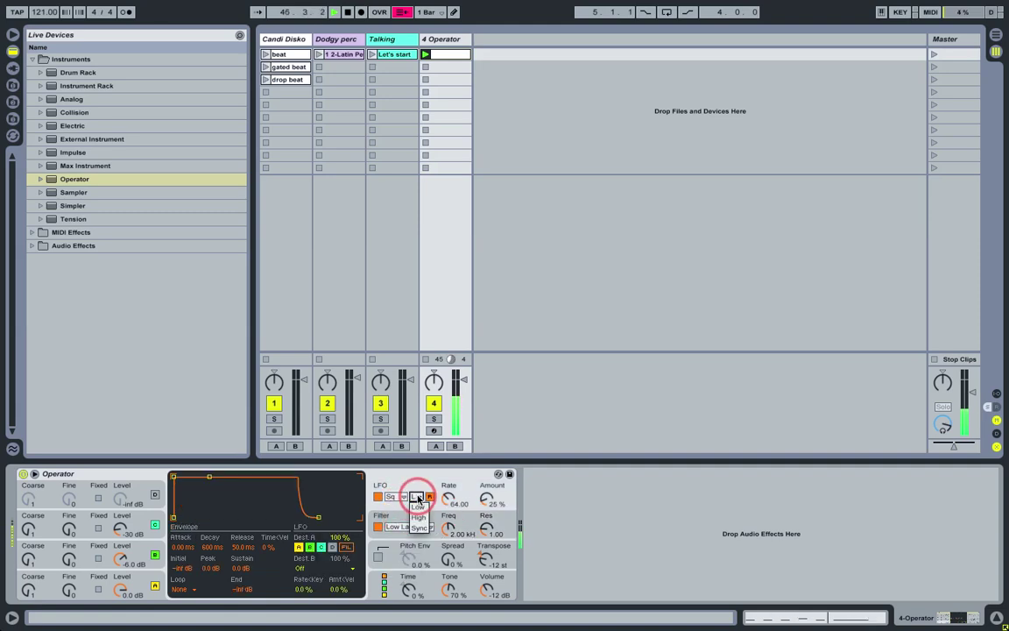
click(419, 527)
click(444, 498)
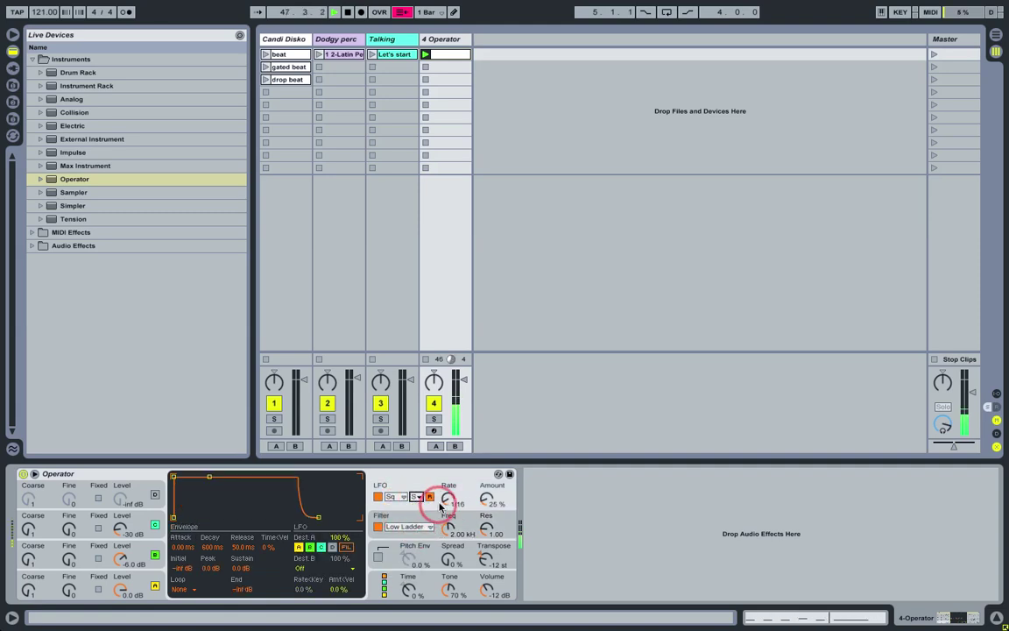
click(451, 497)
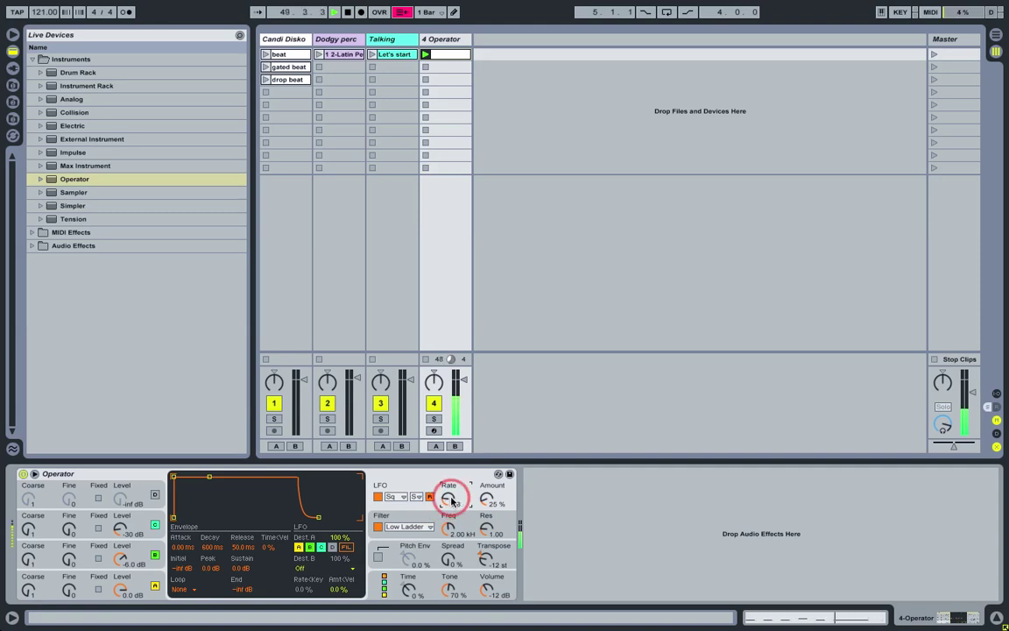
Route the LFO's destination A to the filter only, switching off oscillators A, B and C as targets.
click(345, 548)
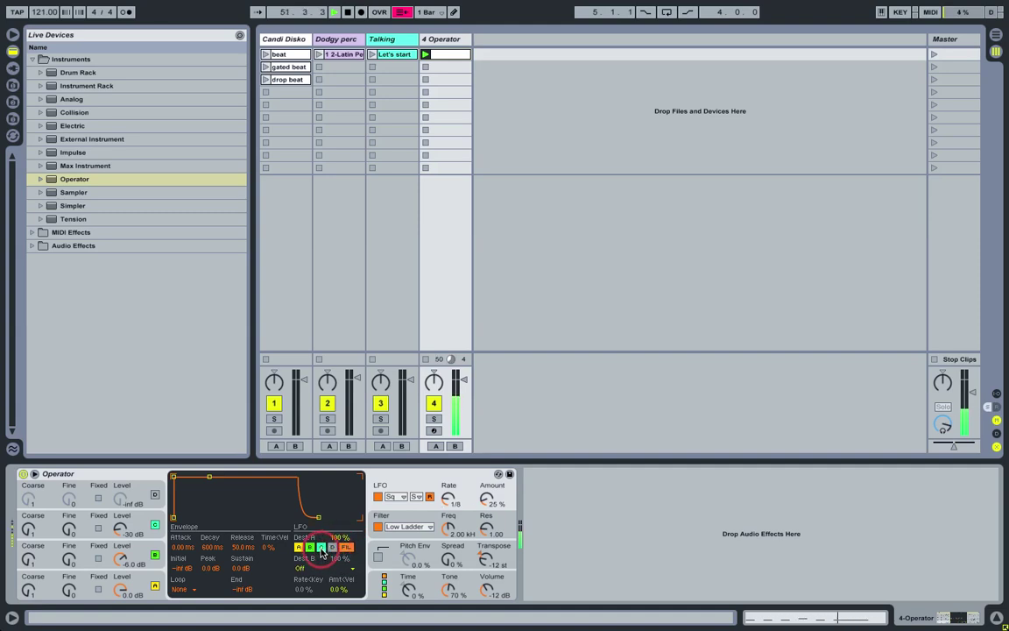
click(310, 548)
click(299, 547)
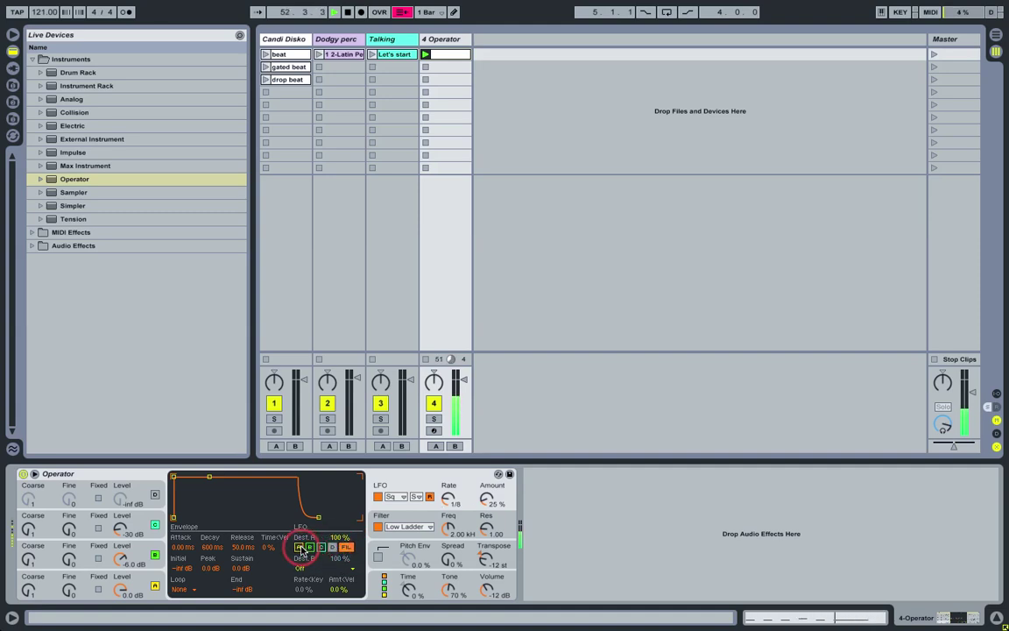
click(332, 548)
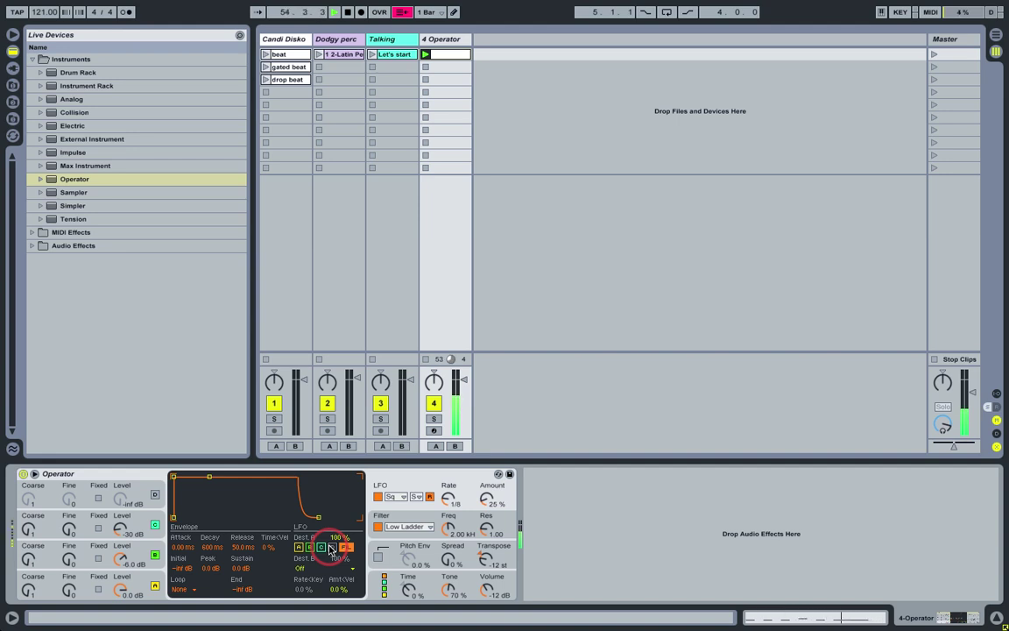
Set the Operator's Spread to 50 % and change its number of voices in the global settings.
click(450, 562)
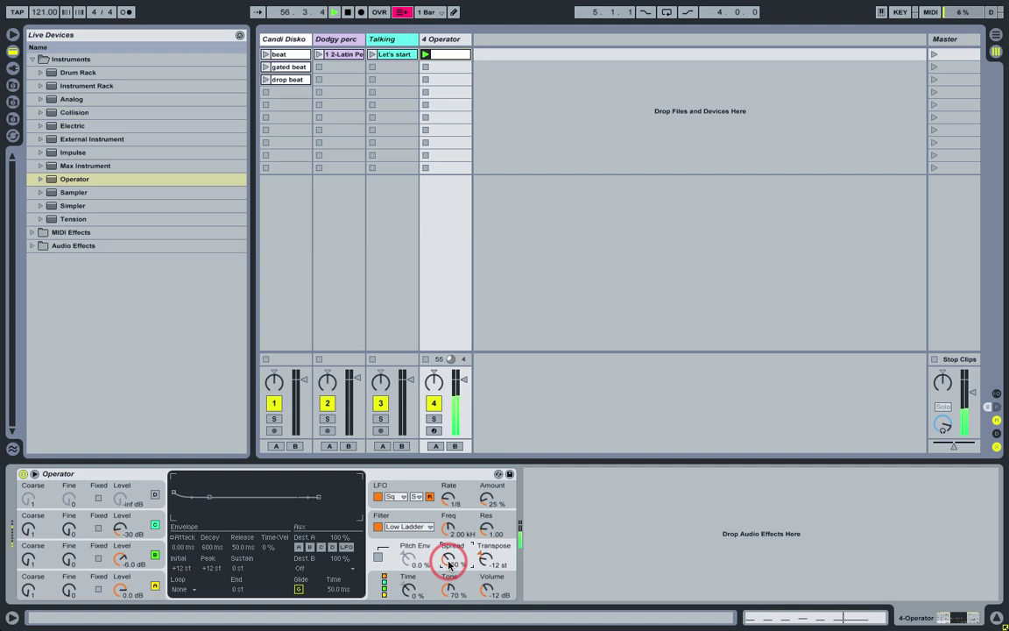
click(425, 580)
click(198, 588)
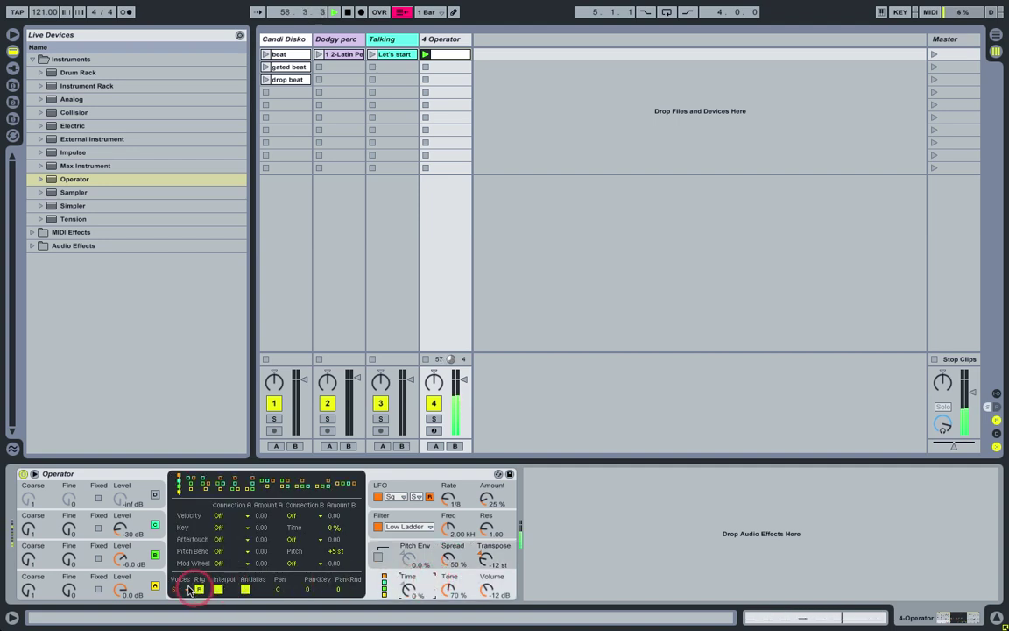
click(174, 589)
click(179, 454)
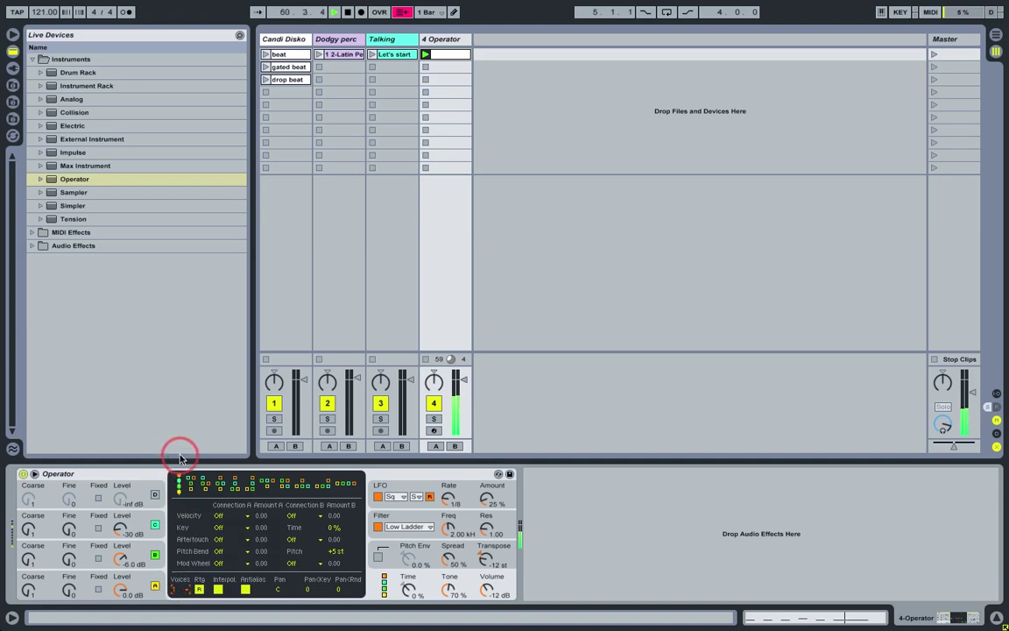
Switch on Operator's Glide with a time of 50.0 ms in the pitch settings.
click(415, 551)
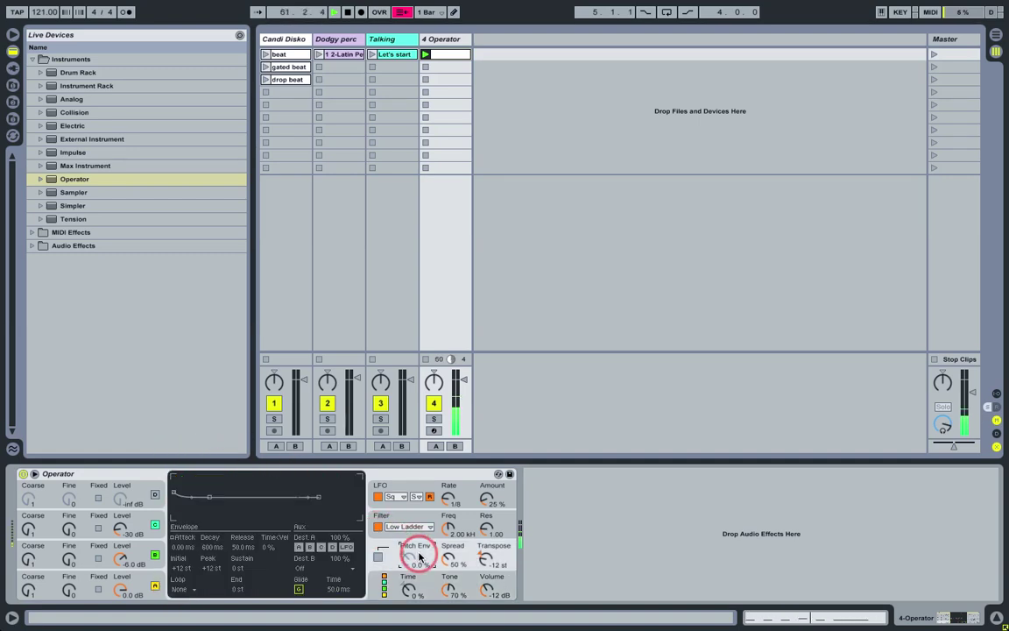
click(299, 589)
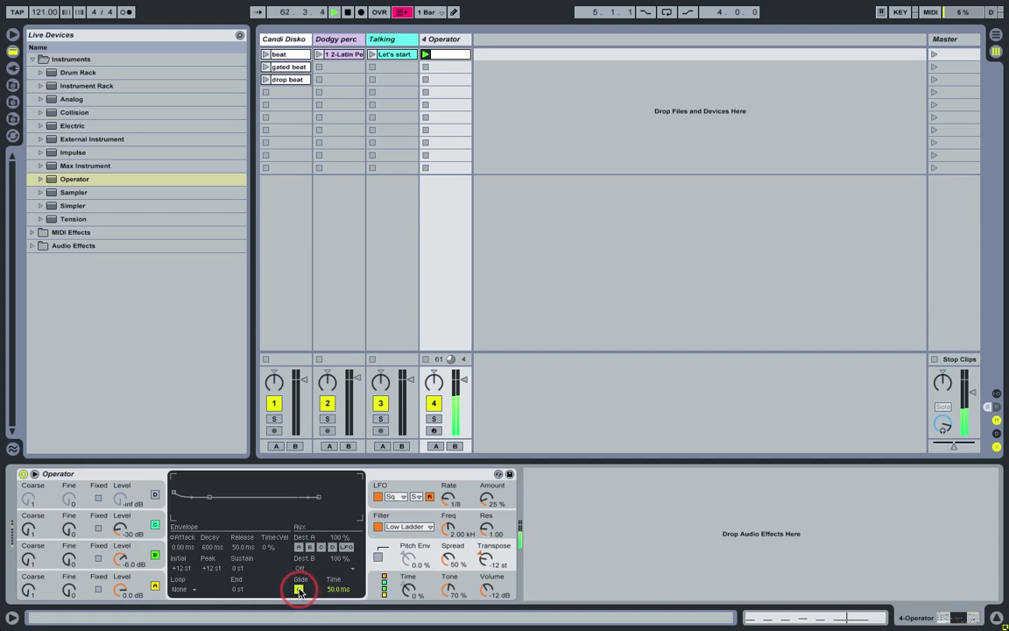
Lengthen the envelope releases of oscillators A and B, setting oscillator A's release to 458 ms.
click(144, 584)
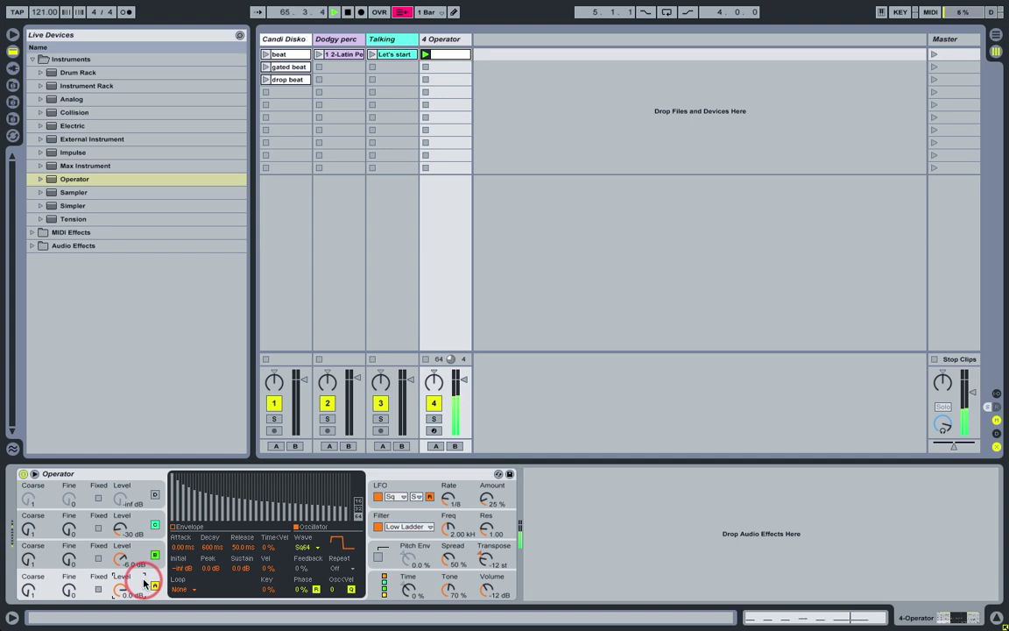
click(185, 527)
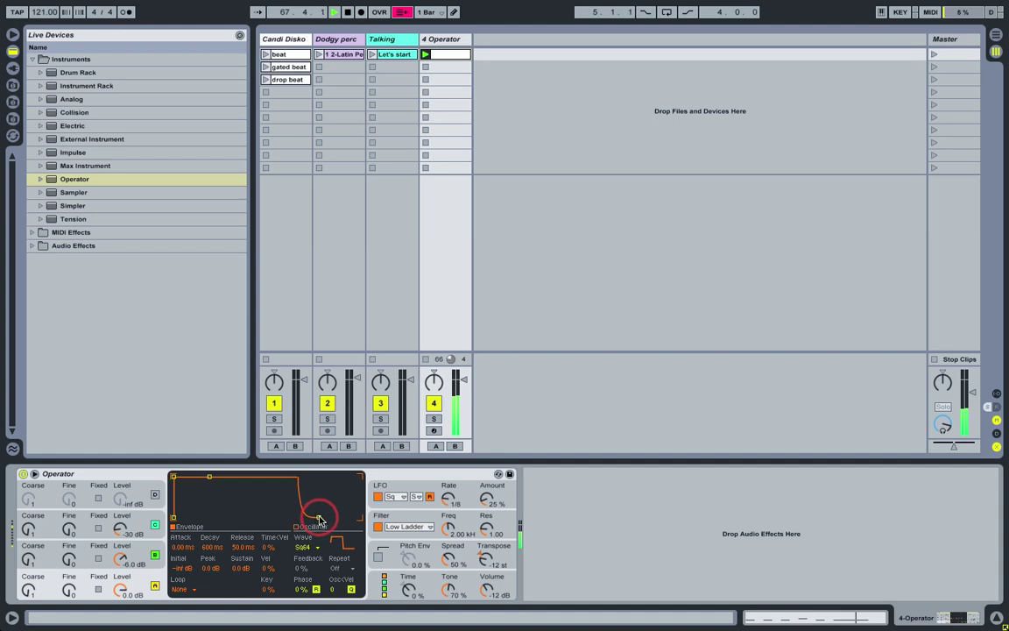
drag(320, 519, 354, 517)
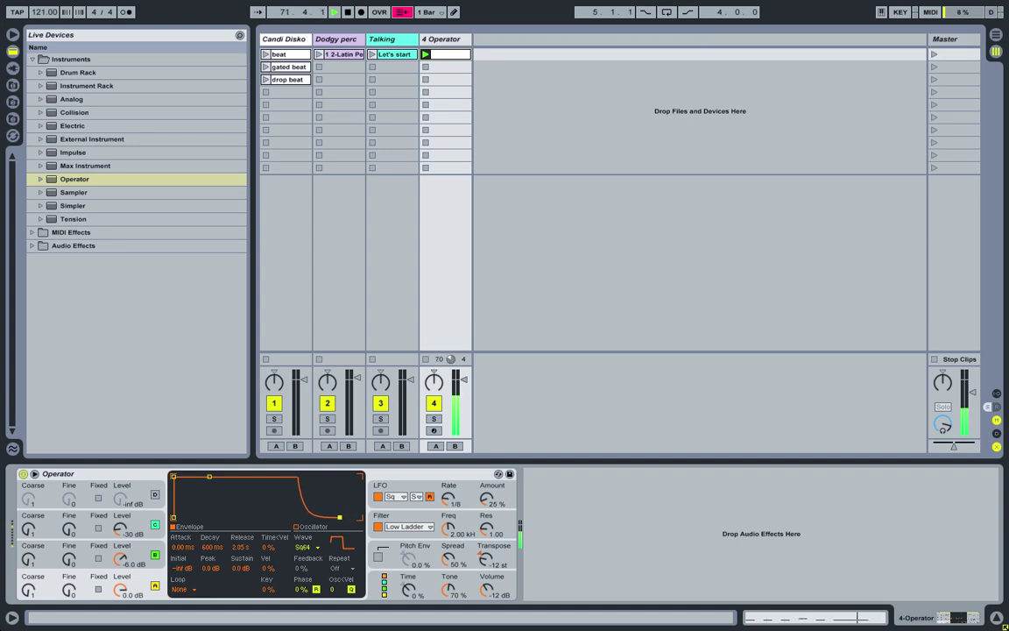
click(162, 554)
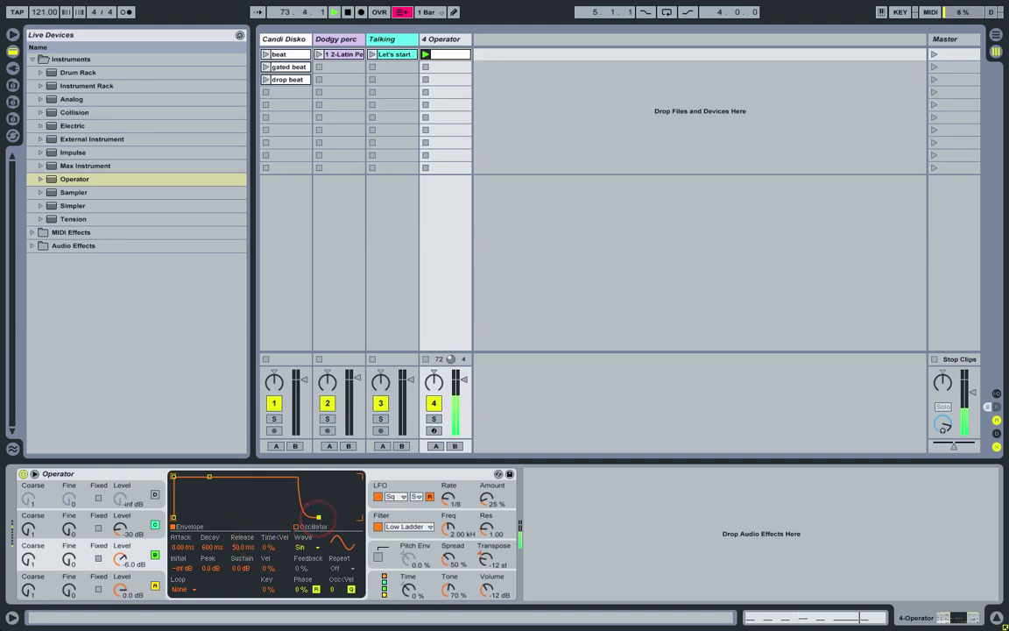
drag(319, 516, 334, 518)
click(144, 584)
click(240, 548)
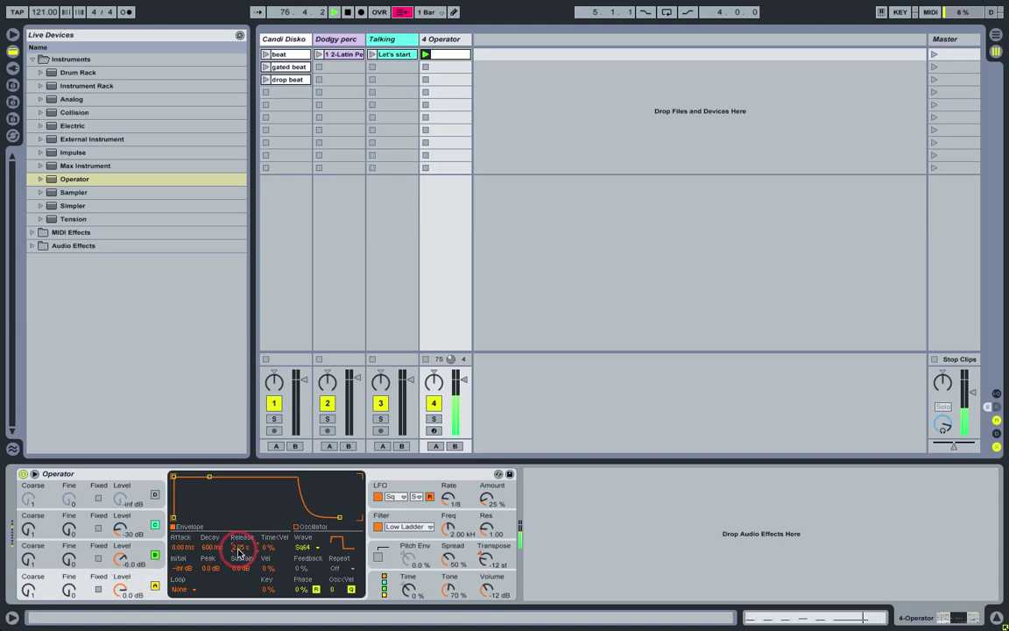
Replace the Operator track's existing clip with a new empty MIDI clip in the first slot and launch it.
key(Delete)
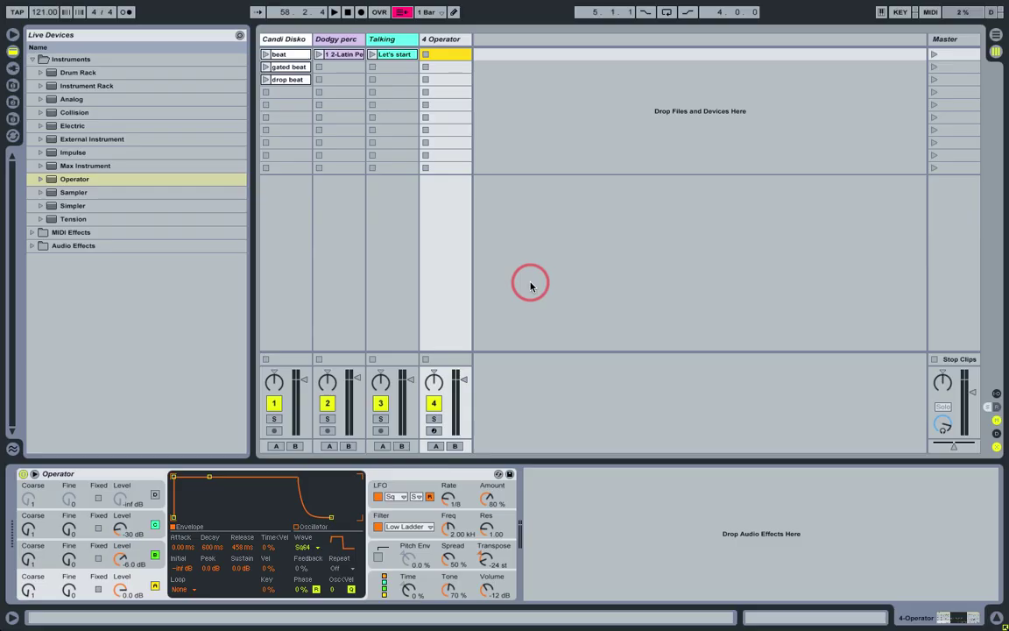
double_click(444, 55)
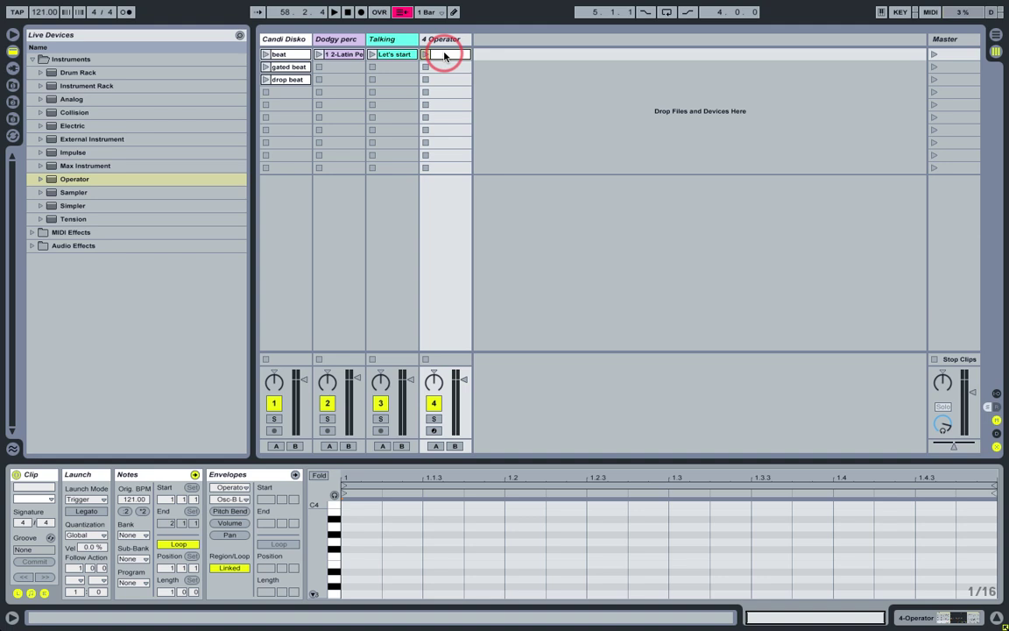
click(425, 54)
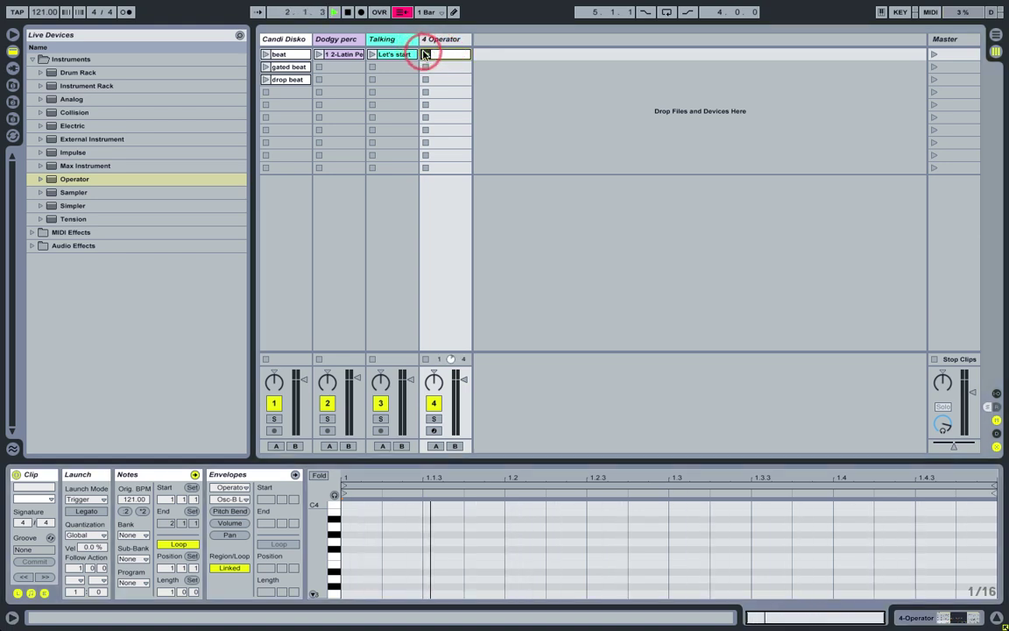
Add three sixteenth-note E1 notes to the new clip at 1.1.1, 1.1.3 and 1.2.1.
drag(315, 546, 315, 328)
click(369, 540)
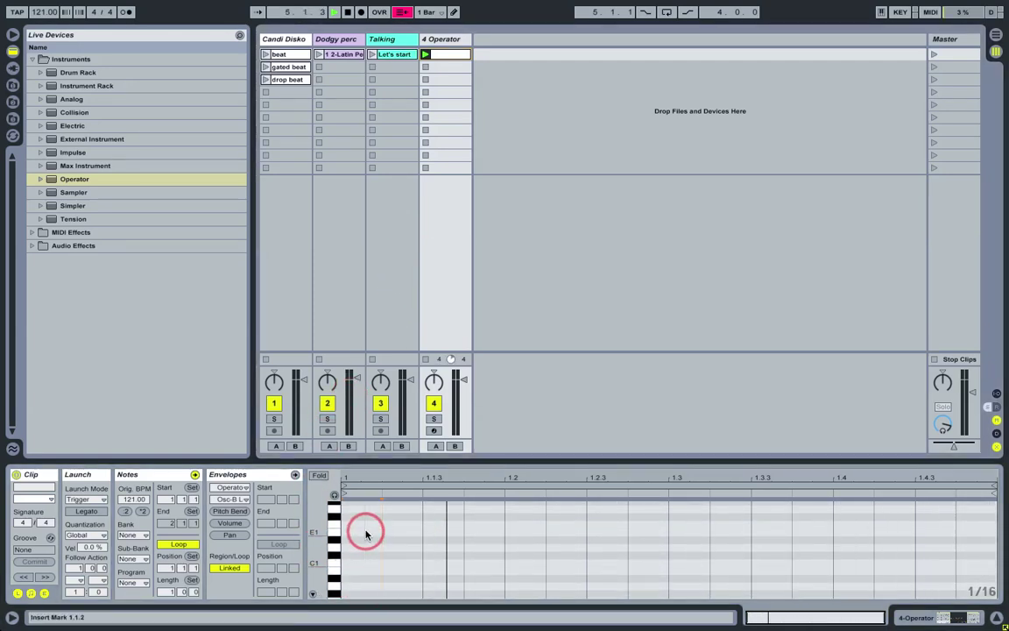
double_click(366, 534)
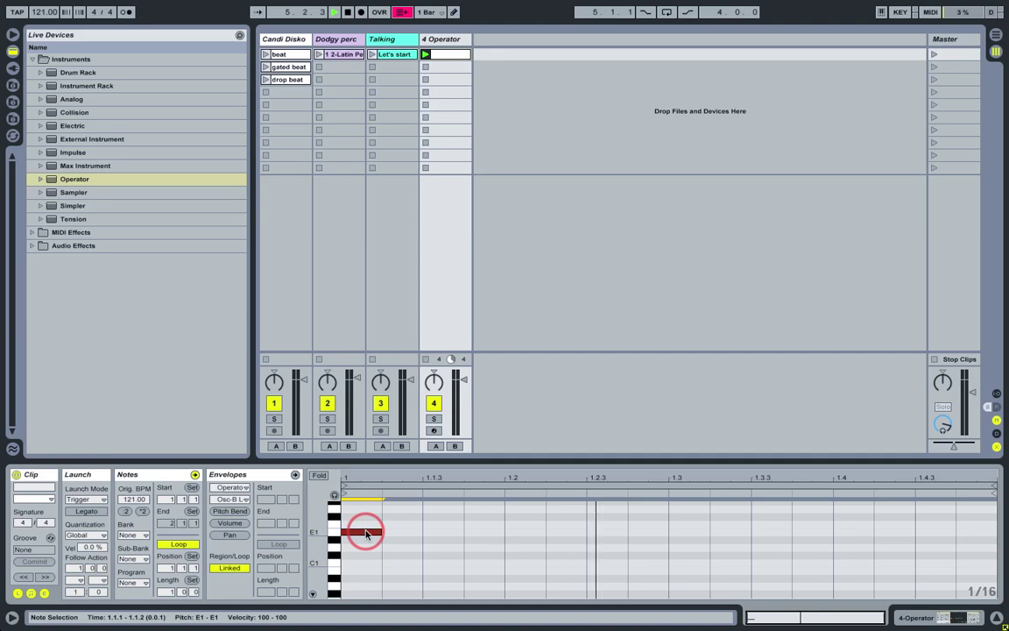
double_click(442, 533)
double_click(523, 533)
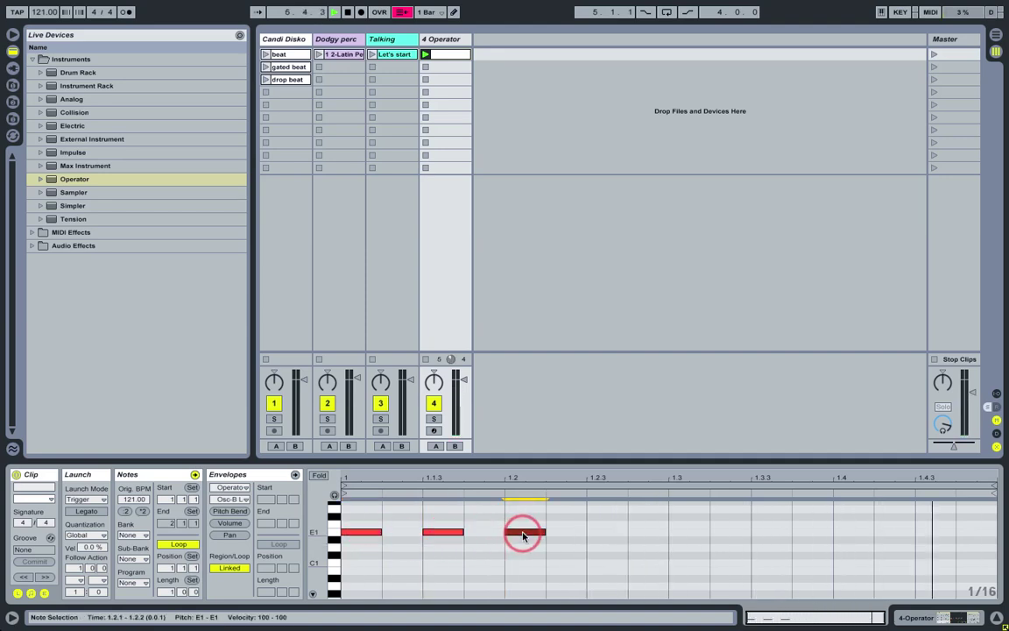
Add a sixteenth note at 1.2.3 and place it on pitch G#1.
double_click(605, 517)
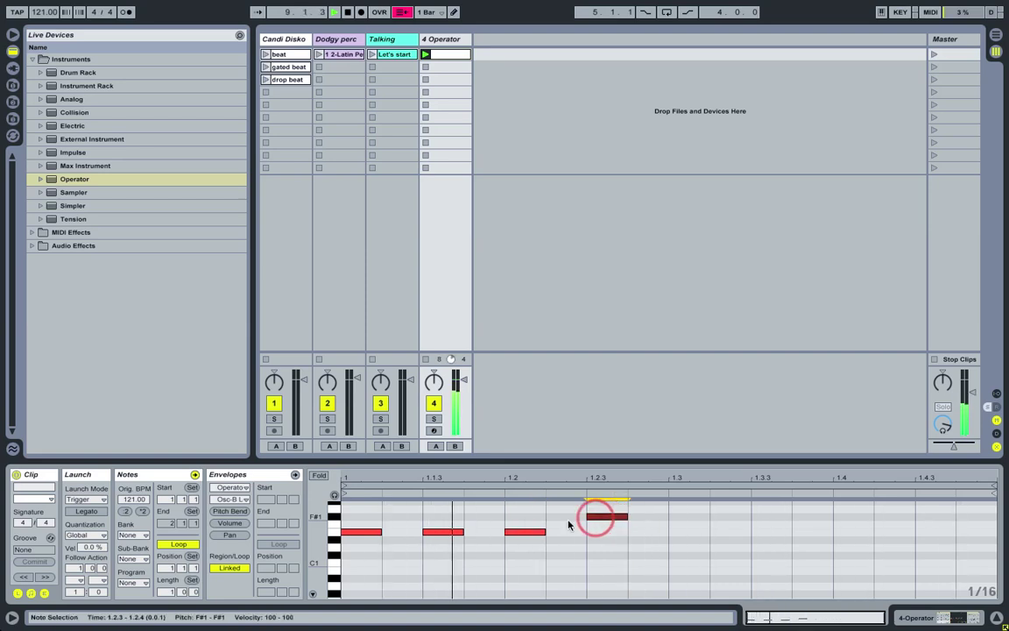
drag(319, 516, 319, 546)
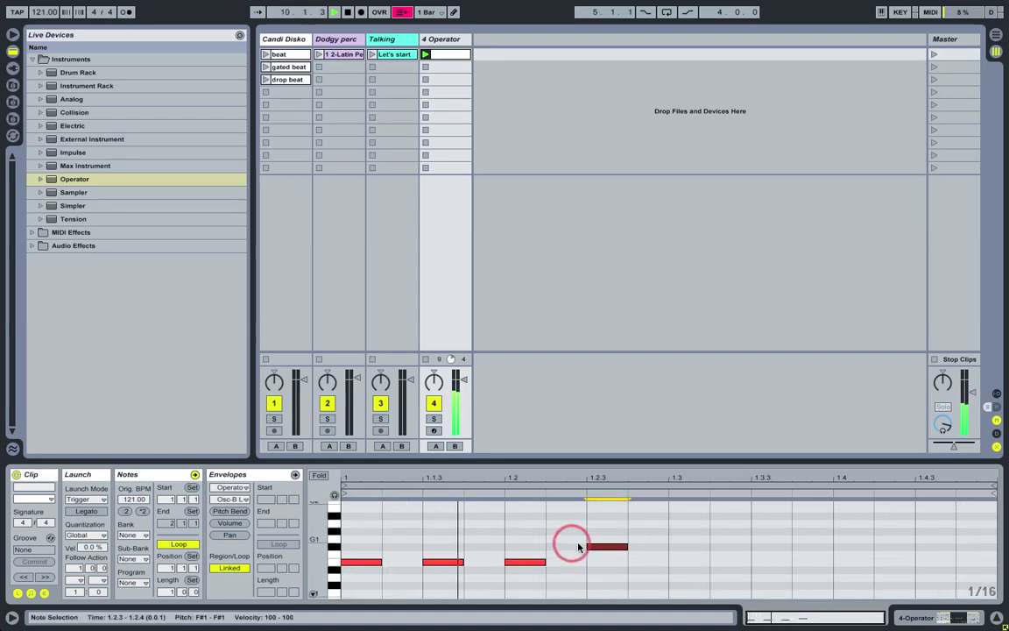
mouse_move(603, 547)
mouse_down()
mouse_move(606, 525)
mouse_move(612, 534)
mouse_up()
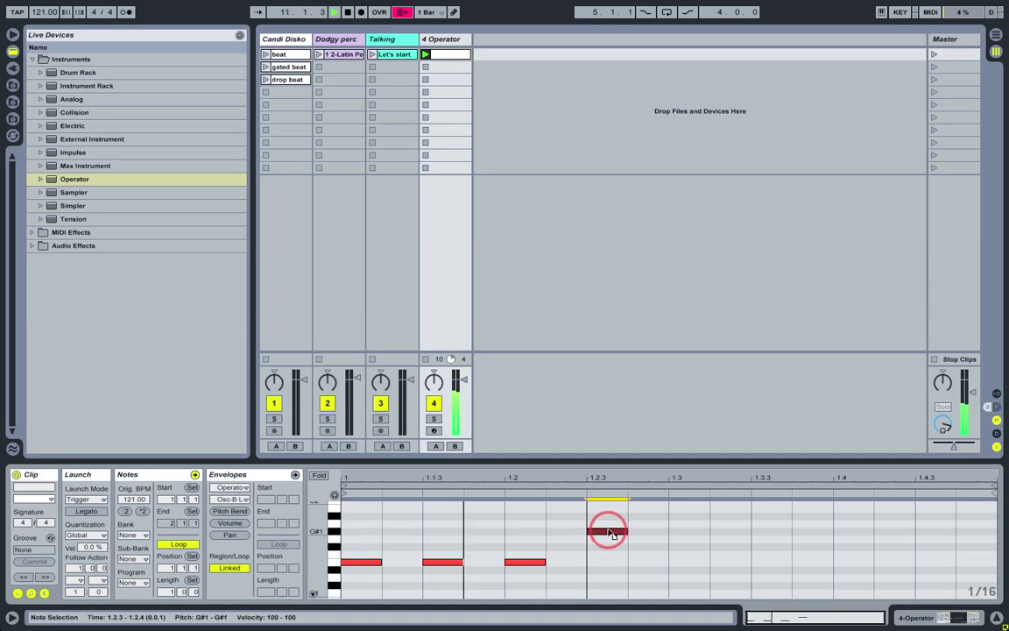
Add E1 notes at 1.3.1, 1.4.1 and 1.4.3 and a G#1 at 1.3.3, extending the 1.4.1 note to 1.4.3.
double_click(681, 563)
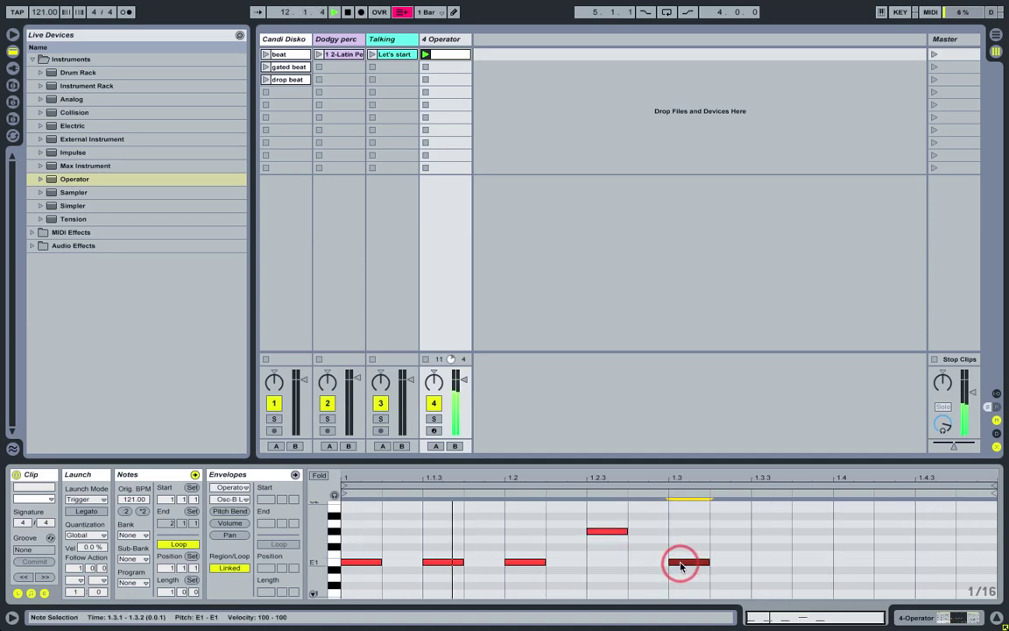
double_click(773, 530)
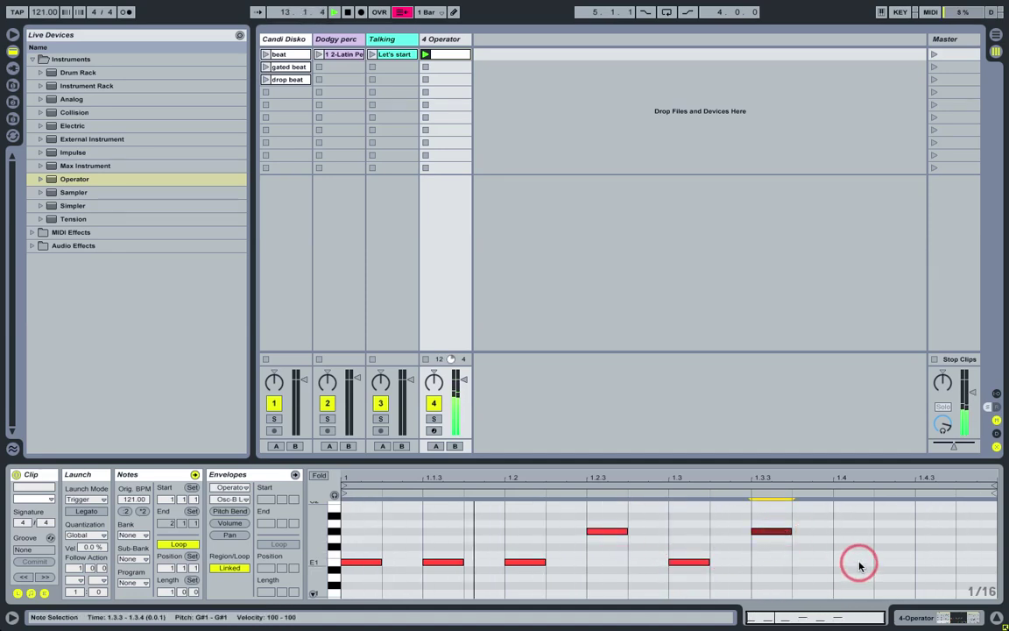
double_click(856, 563)
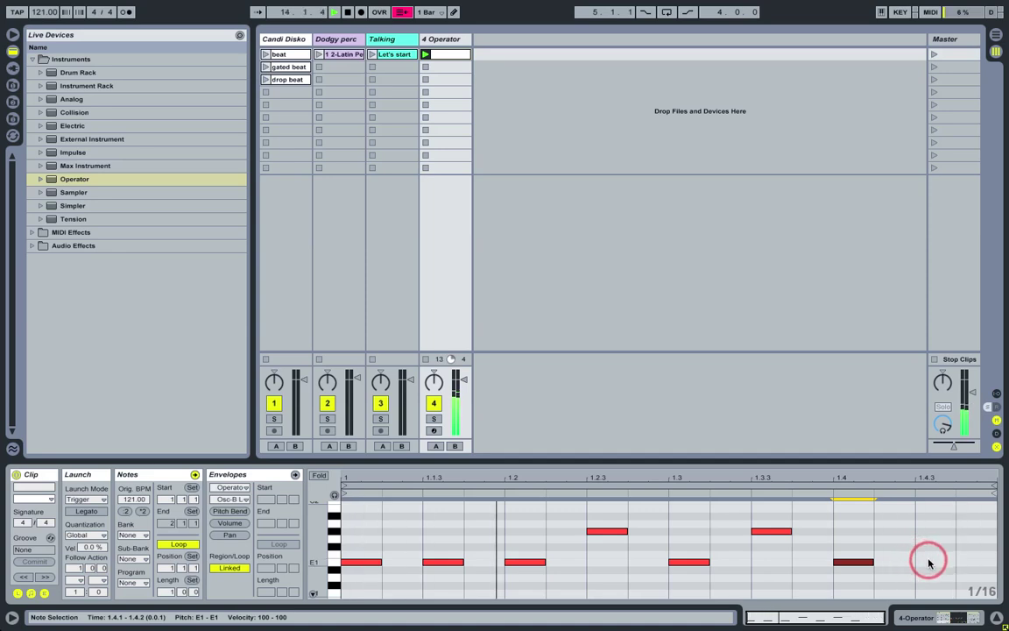
double_click(929, 563)
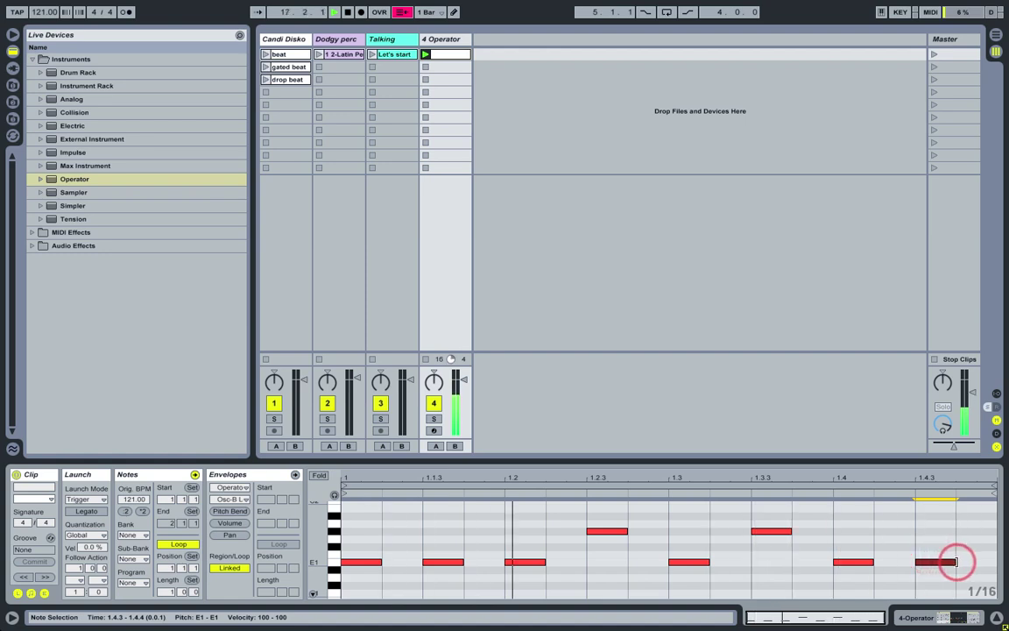
mouse_move(957, 562)
mouse_down()
mouse_move(875, 564)
mouse_move(905, 561)
mouse_up()
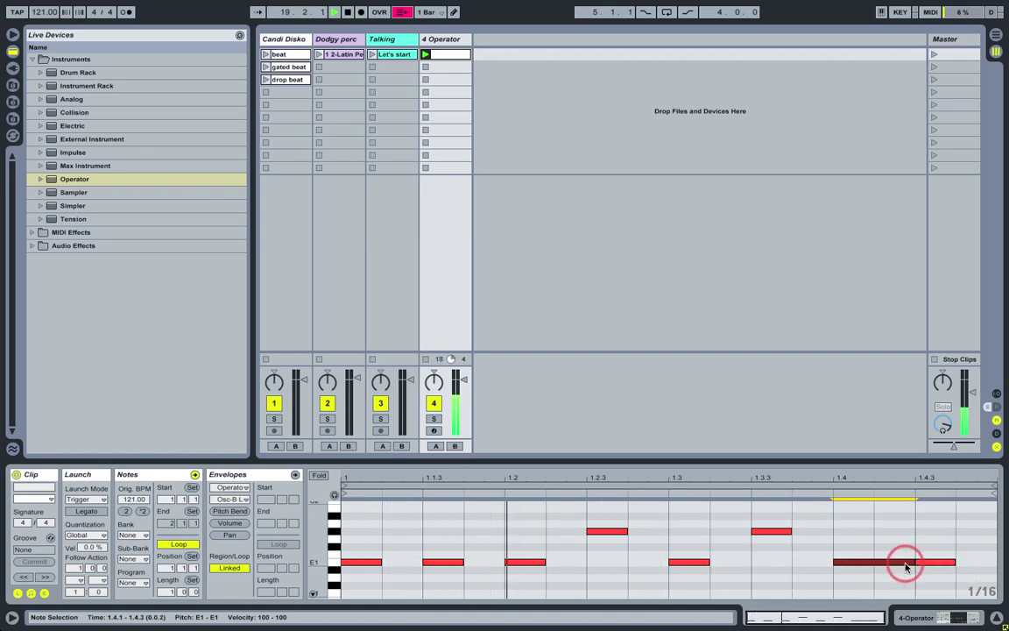
drag(906, 568, 906, 567)
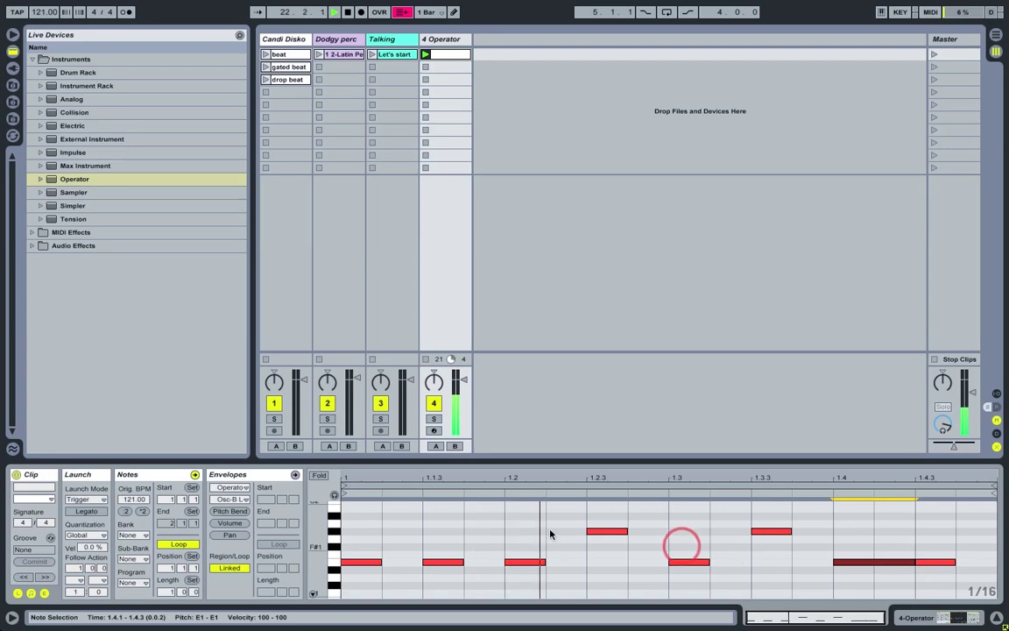
Set the Operator clip's loop length to two bars and launch the beat clip alongside it.
click(169, 592)
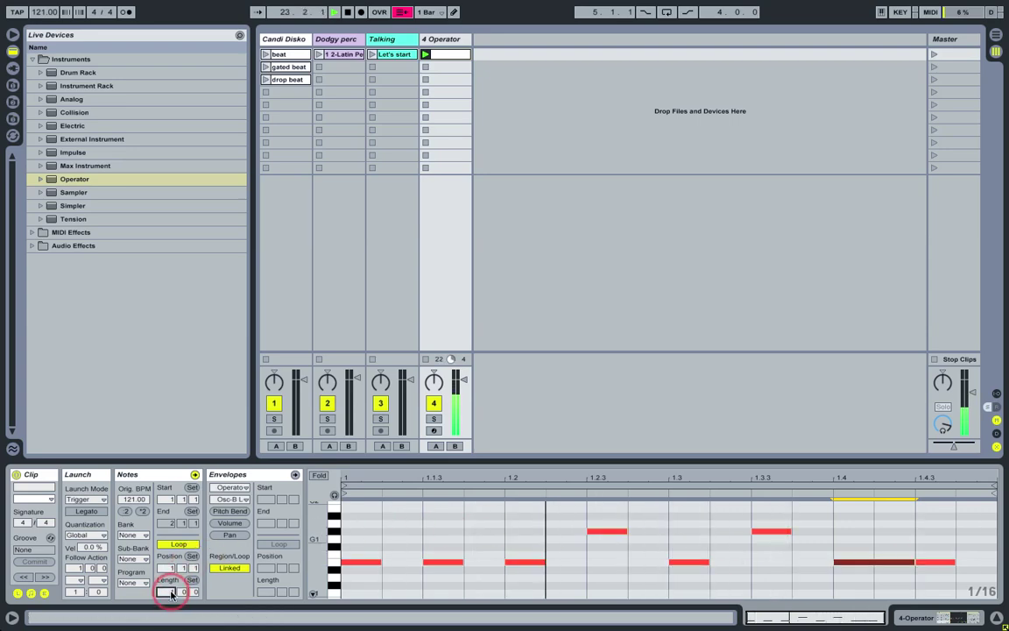
key(Up)
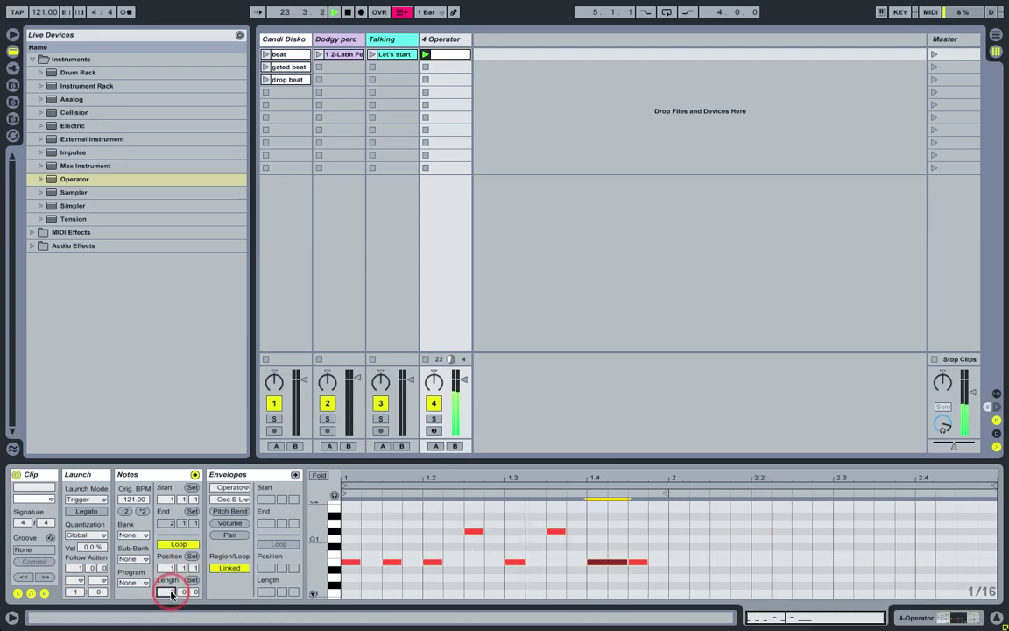
click(275, 55)
click(690, 500)
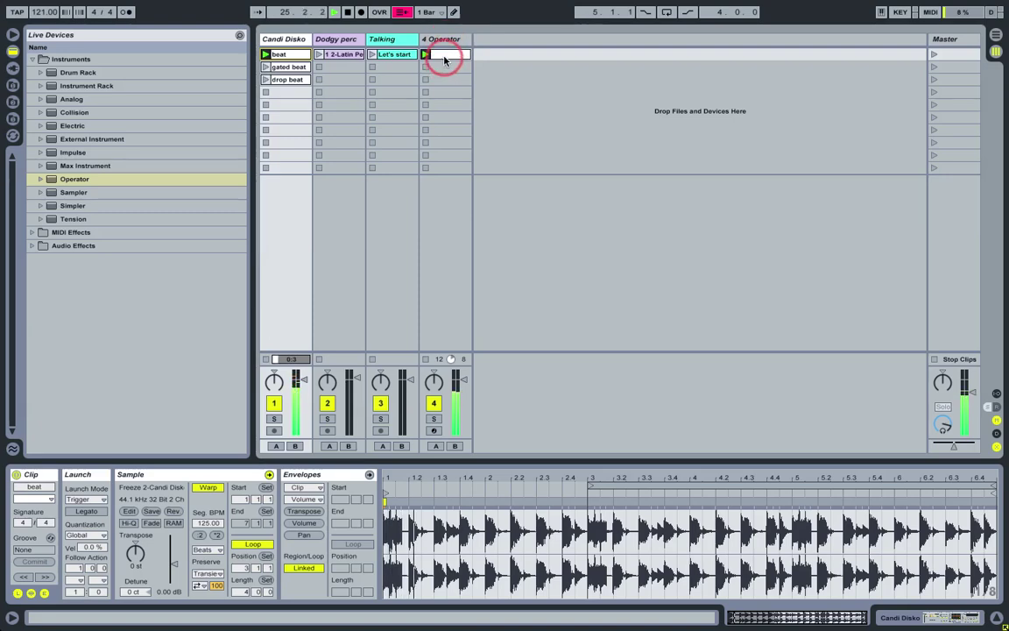
Duplicate all the first bar's notes into the second bar of the Operator clip.
click(444, 55)
click(650, 537)
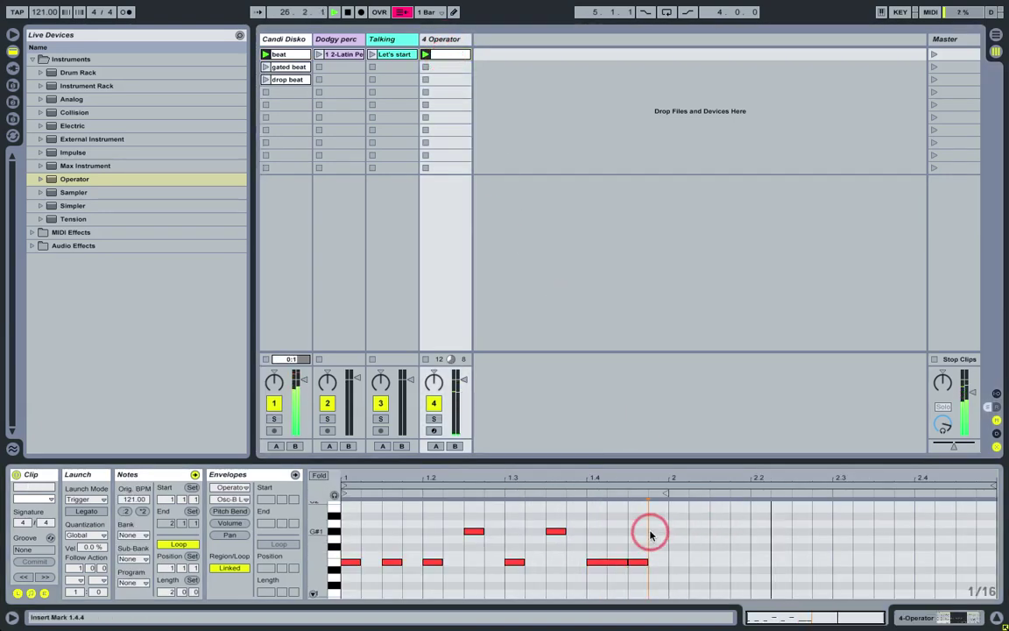
drag(650, 536, 682, 565)
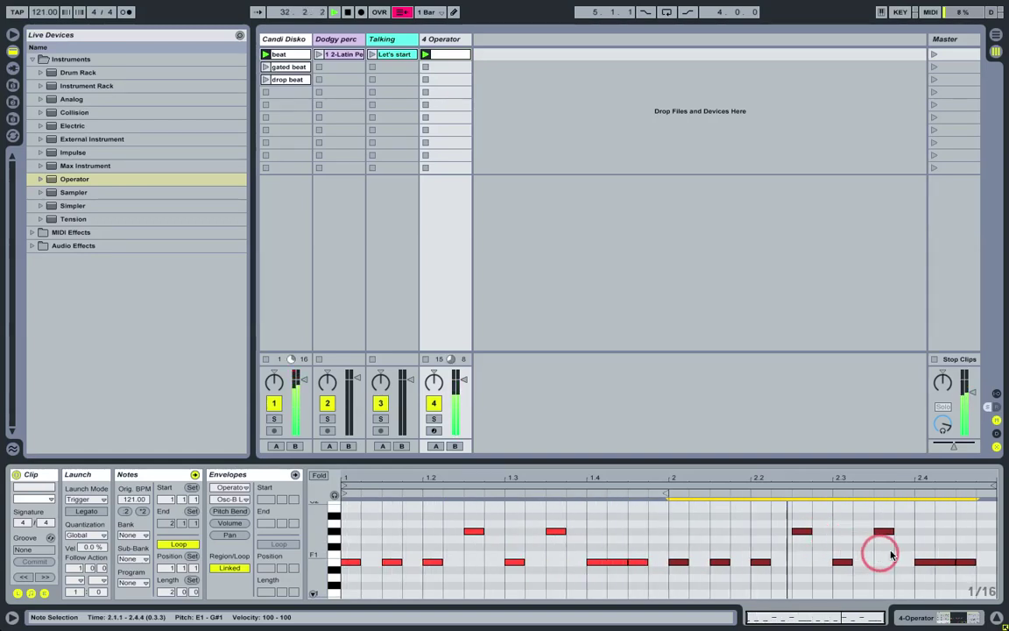
Vary the second bar's ending with G#1 notes at 2.4.2 and 2.4.4, shortening the 2.4.1 E1 to one sixteenth.
double_click(945, 531)
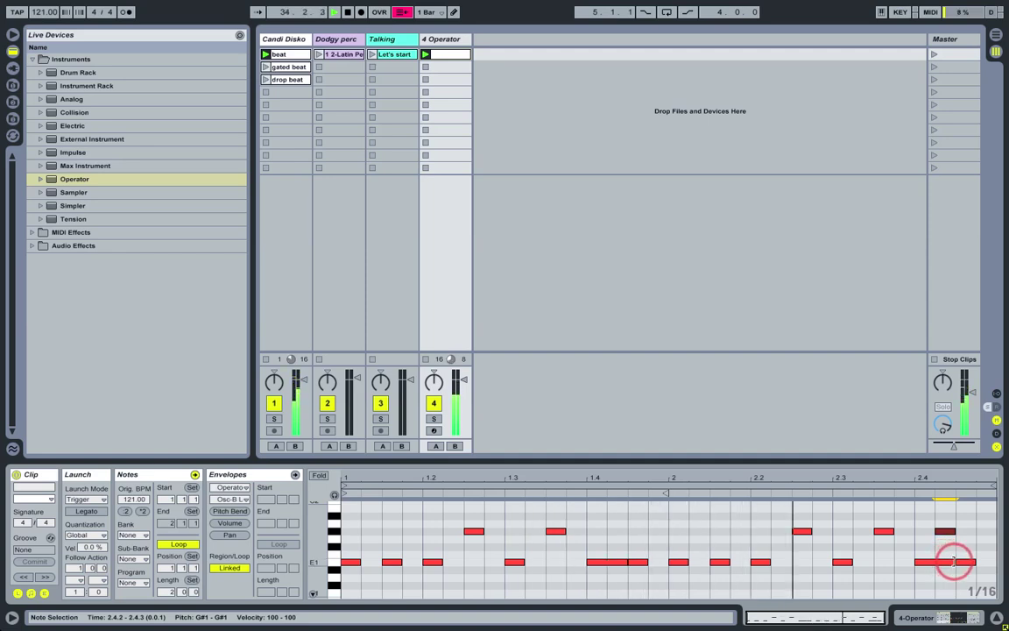
drag(954, 561, 931, 562)
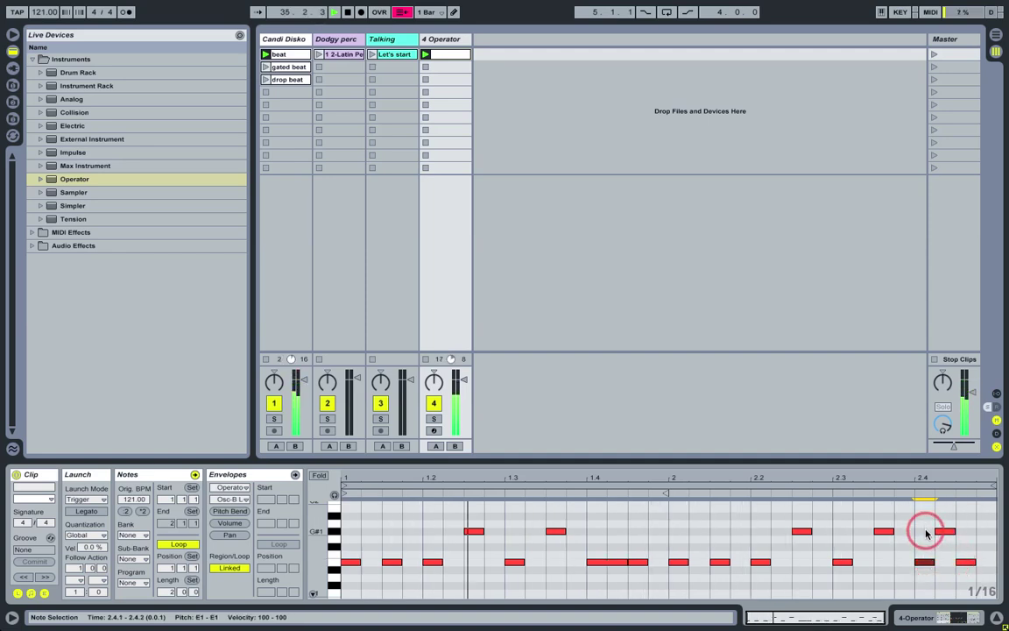
double_click(983, 532)
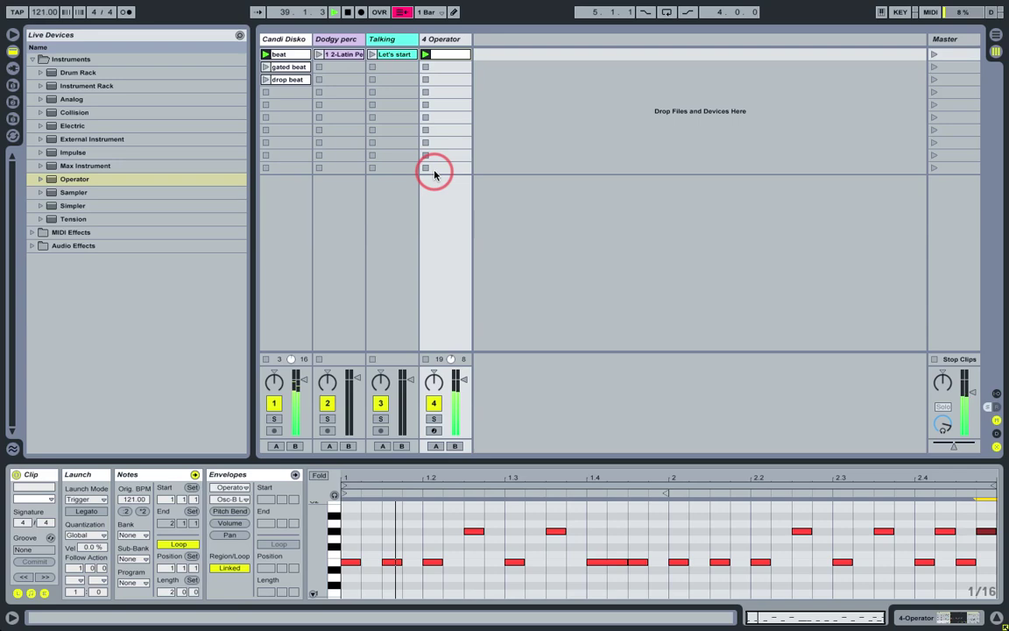
Set Operator's Transpose to -12 st.
click(441, 40)
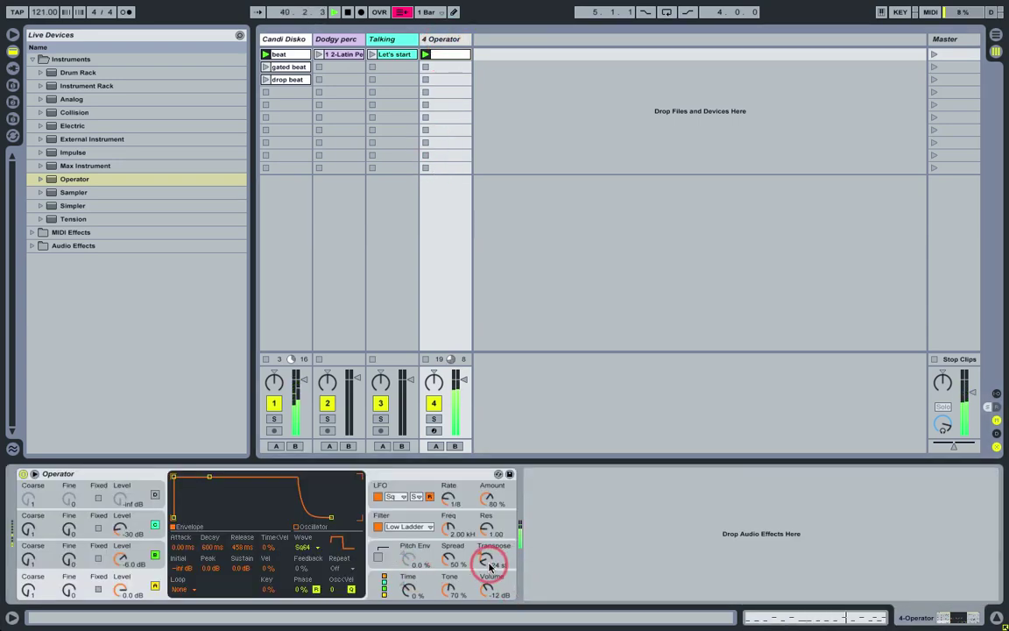
click(488, 561)
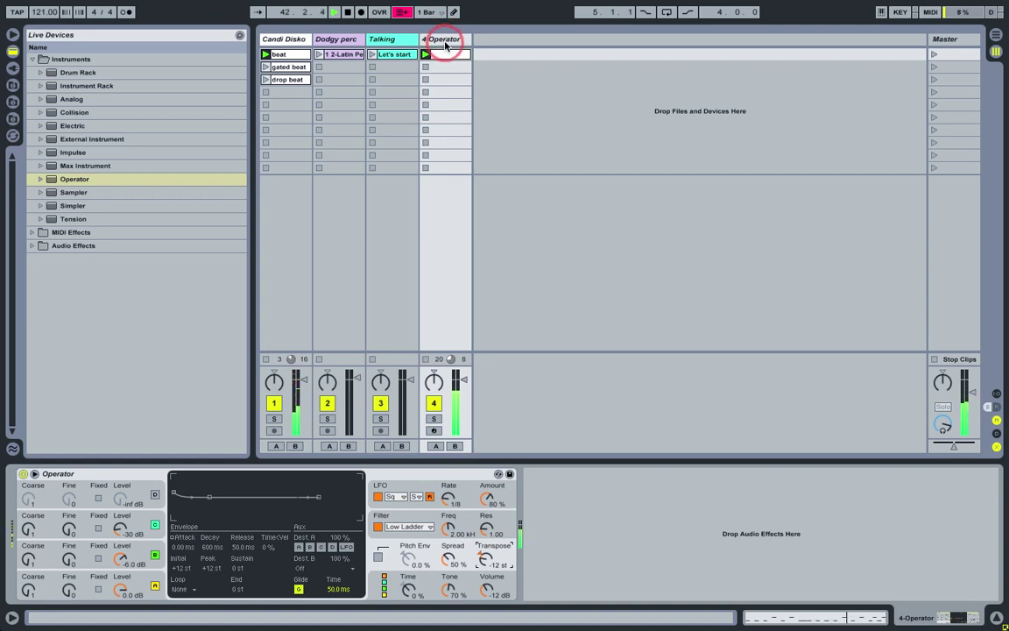
click(445, 40)
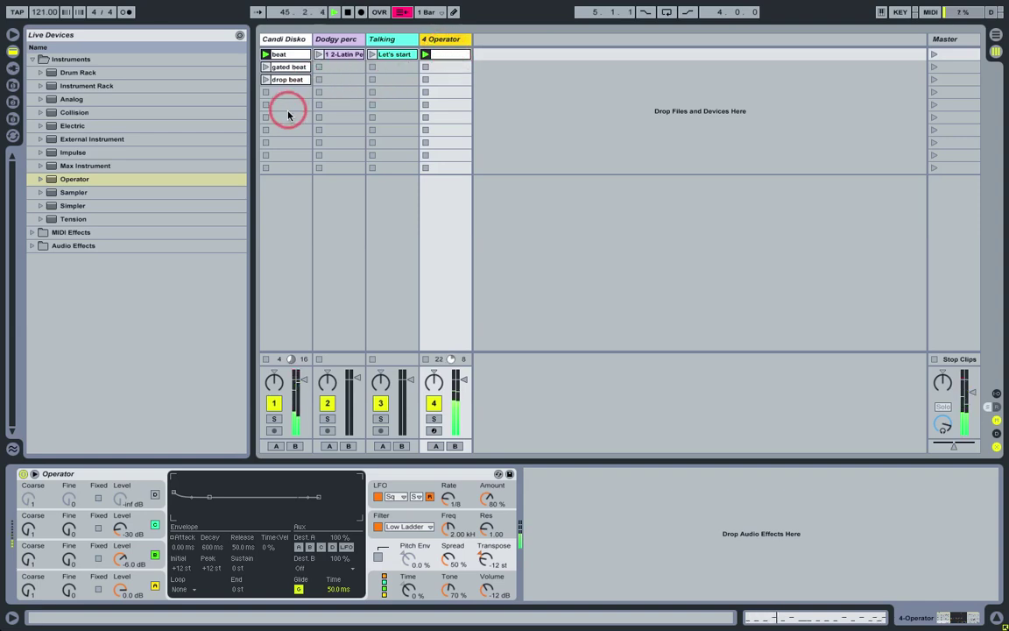
Audition the beat with the Operator track switched off and on, and reopen its MIDI clip.
click(432, 403)
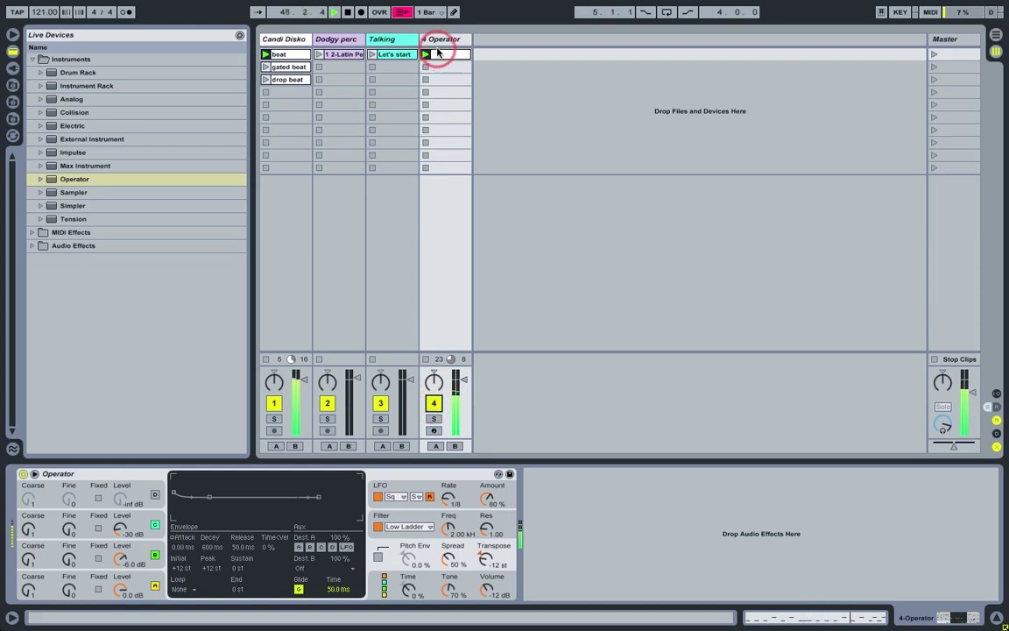
double_click(440, 56)
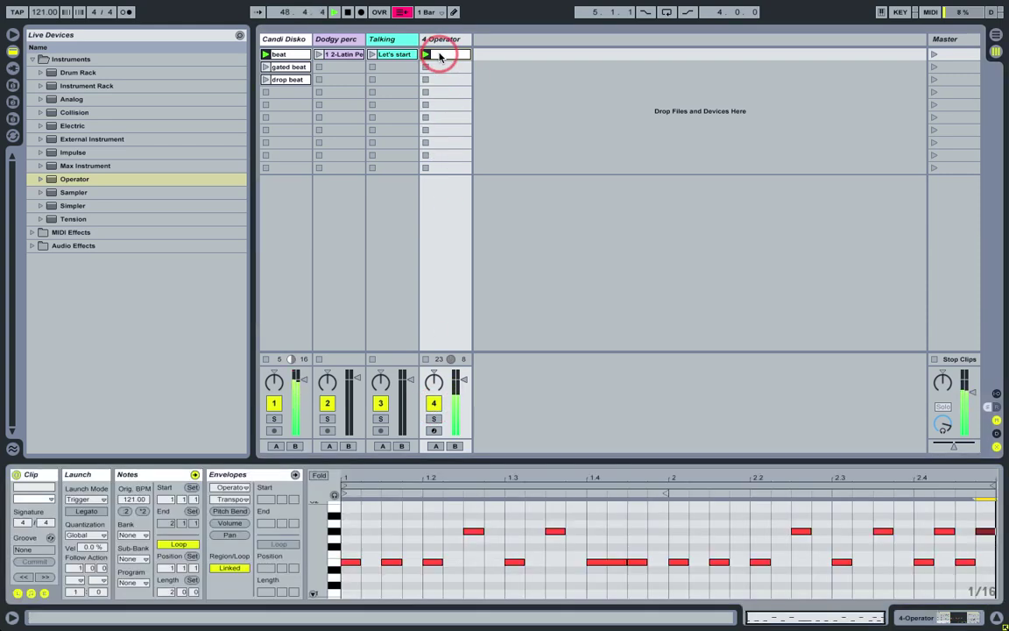
Delete the E1 notes at 1.1.3 and 1.4.3 from the Operator clip and lower the Operator track's volume slightly.
double_click(393, 563)
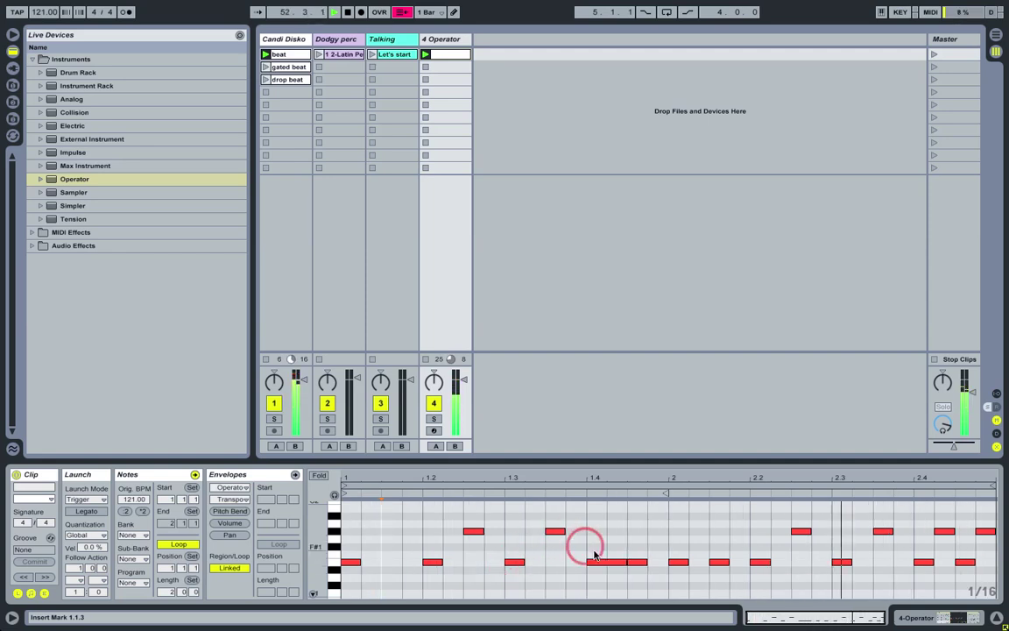
double_click(635, 563)
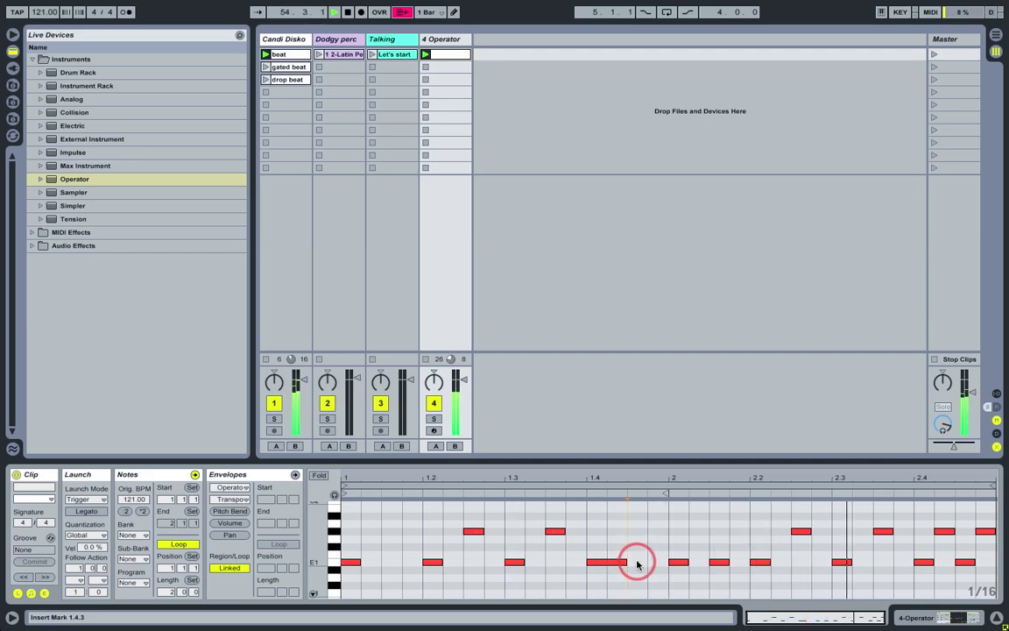
mouse_move(464, 381)
mouse_down()
mouse_move(464, 405)
mouse_move(465, 384)
mouse_up()
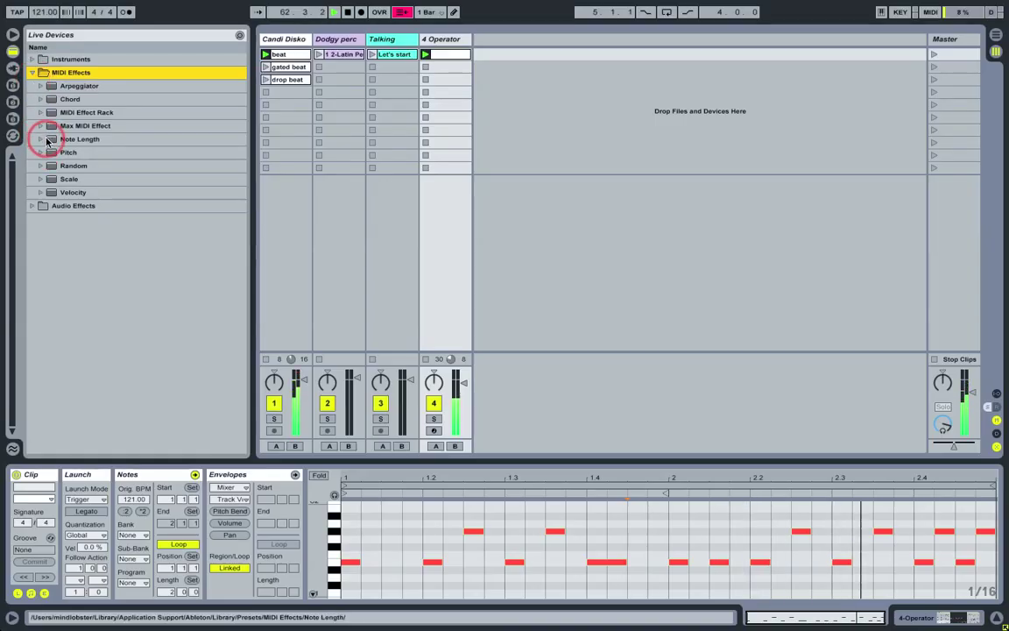
Add a Note Length MIDI effect before Operator, with its Mode set to Sync and its Length to 1/8.
double_click(38, 138)
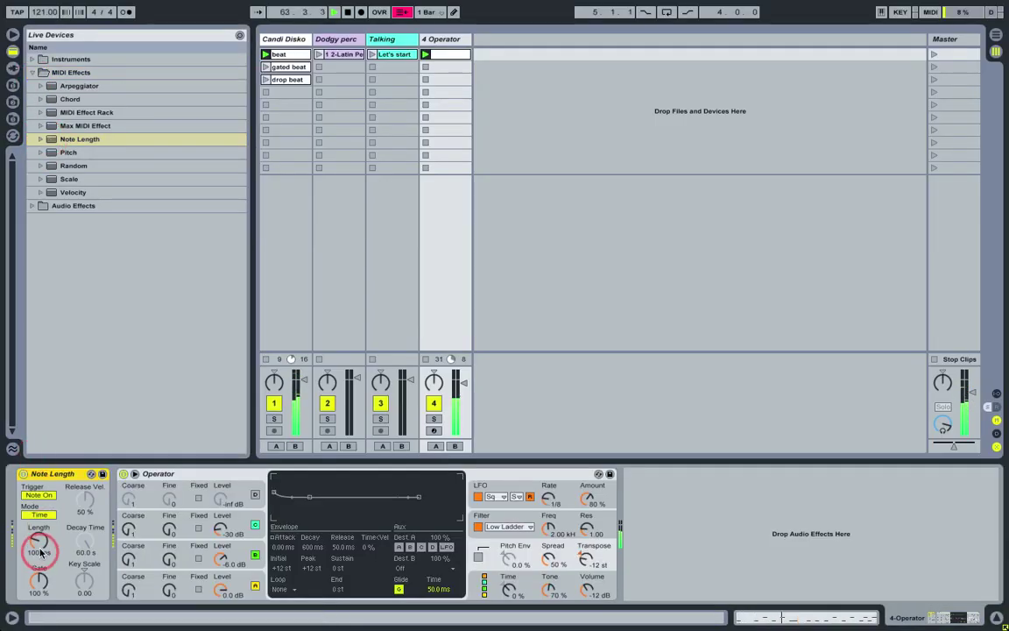
click(36, 515)
click(38, 539)
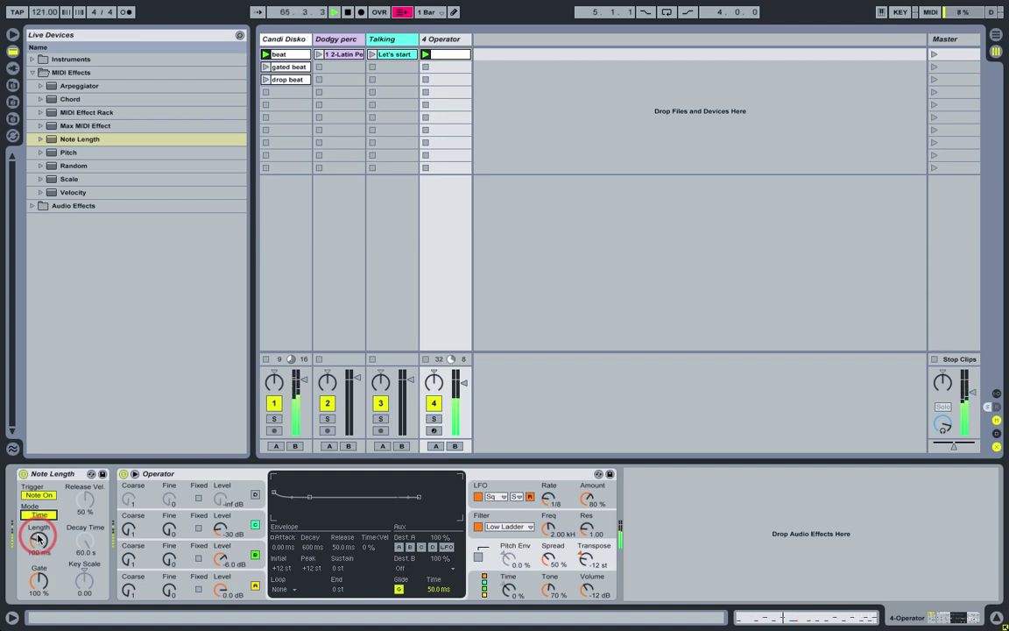
click(48, 515)
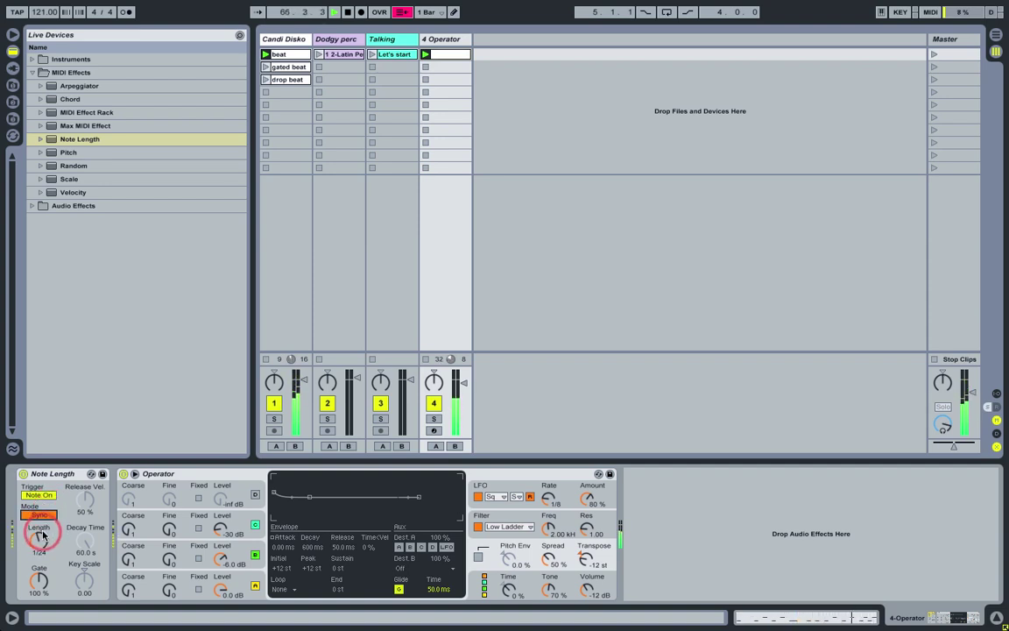
click(40, 537)
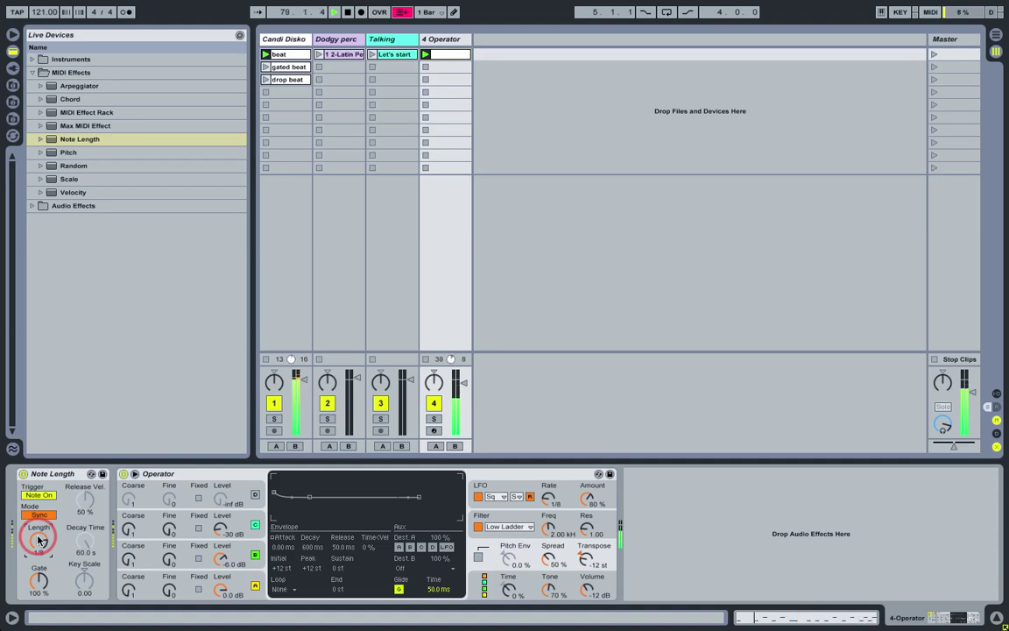
With the Operator track soloed, add a Flanger after Operator with Delay Time 1.89 ms and Feedback 0.86, and end the solo.
click(432, 419)
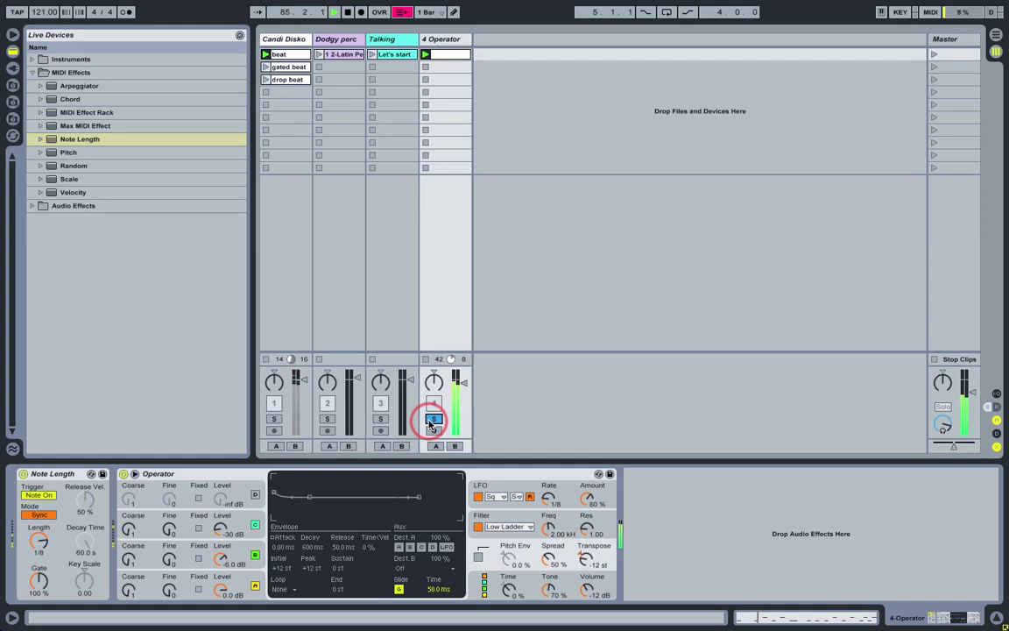
click(32, 72)
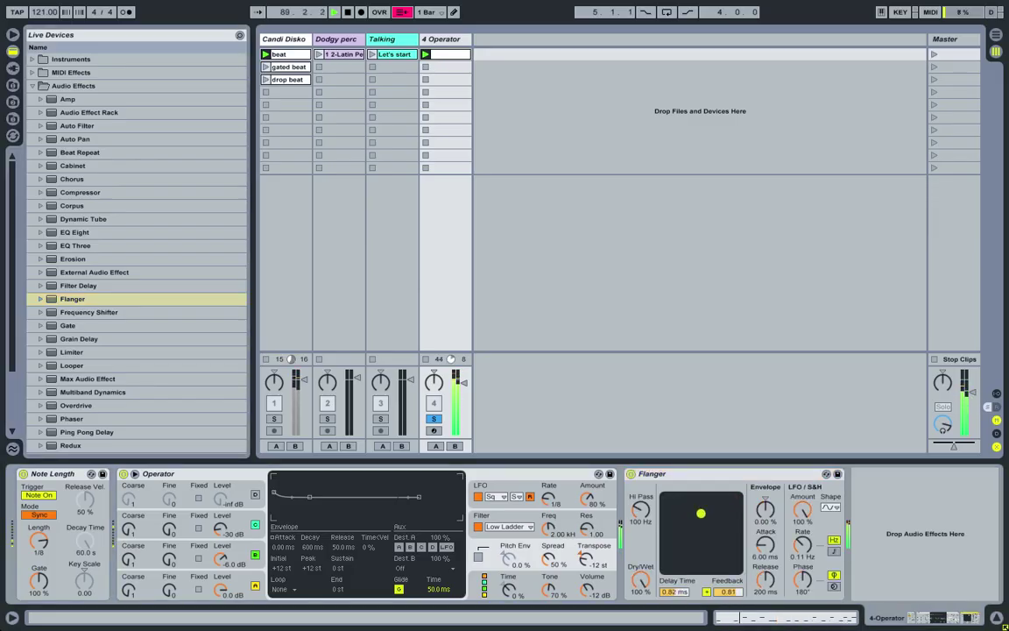
drag(709, 512, 712, 511)
click(716, 512)
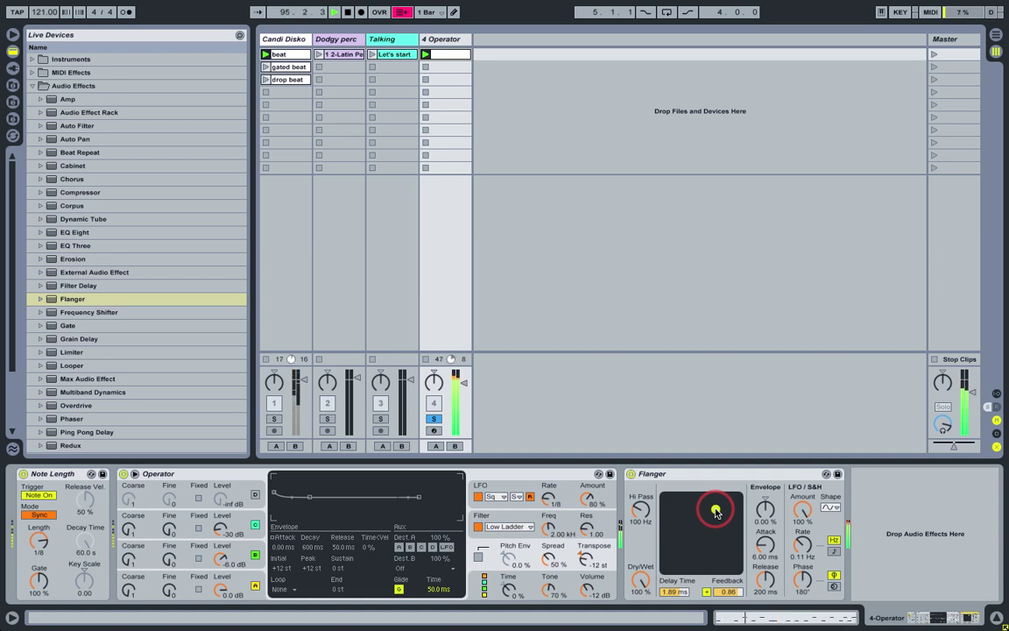
click(379, 405)
click(434, 418)
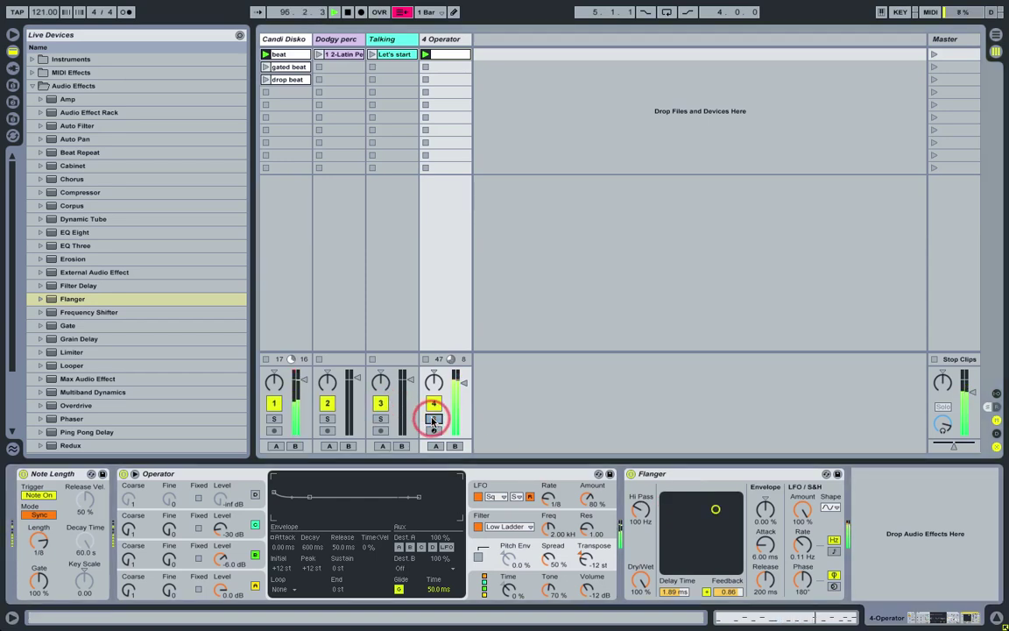
Balance the mix by lowering the Candi Disko track, setting the Operator track to -8.6 dB and the Master to -2.3 dB.
click(328, 403)
click(452, 397)
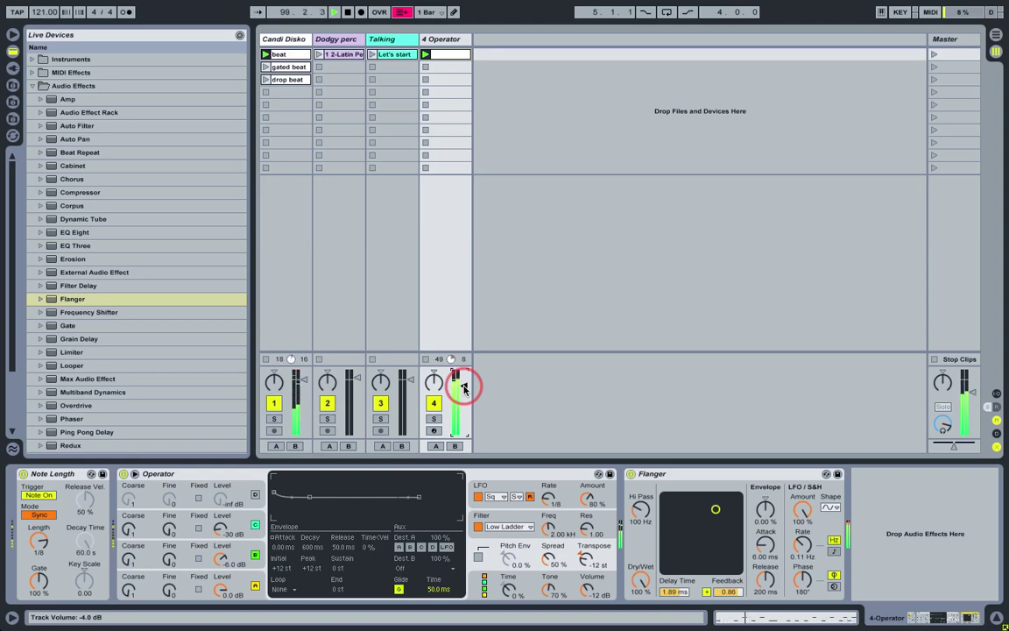
click(305, 380)
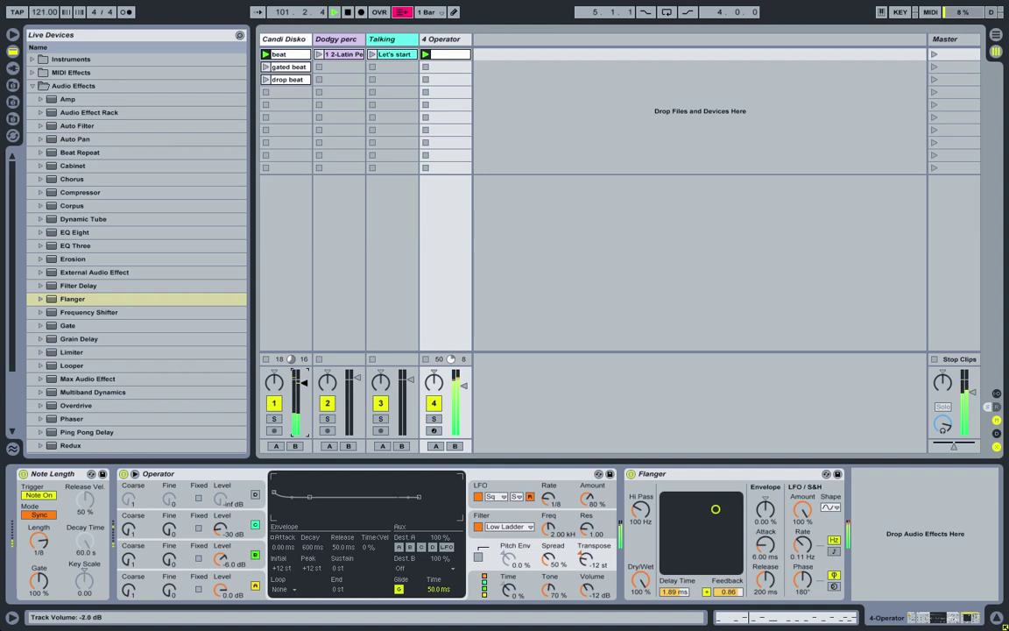
click(461, 392)
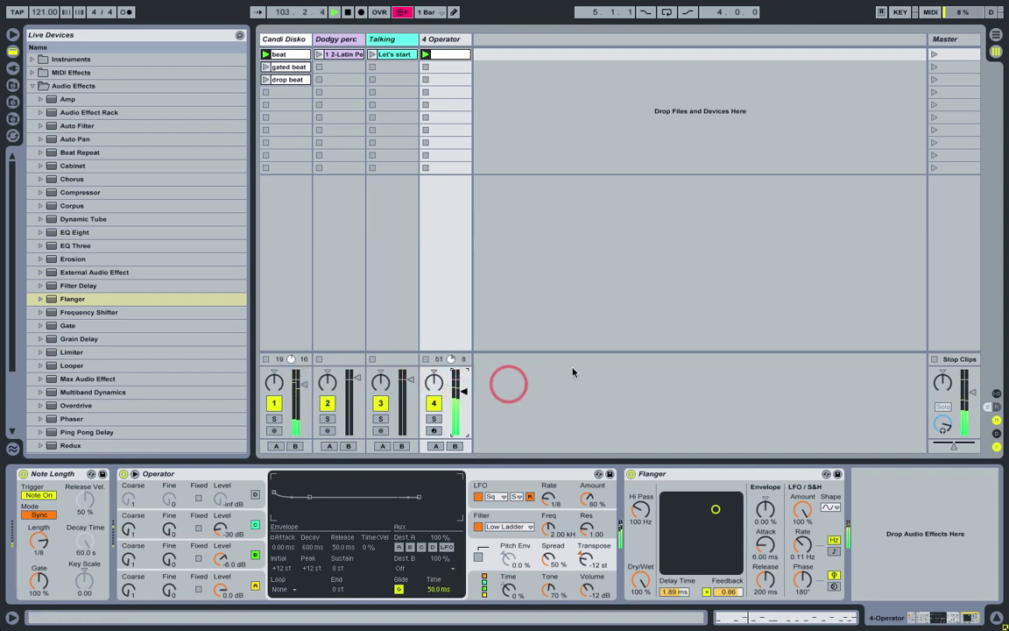
drag(972, 394, 972, 384)
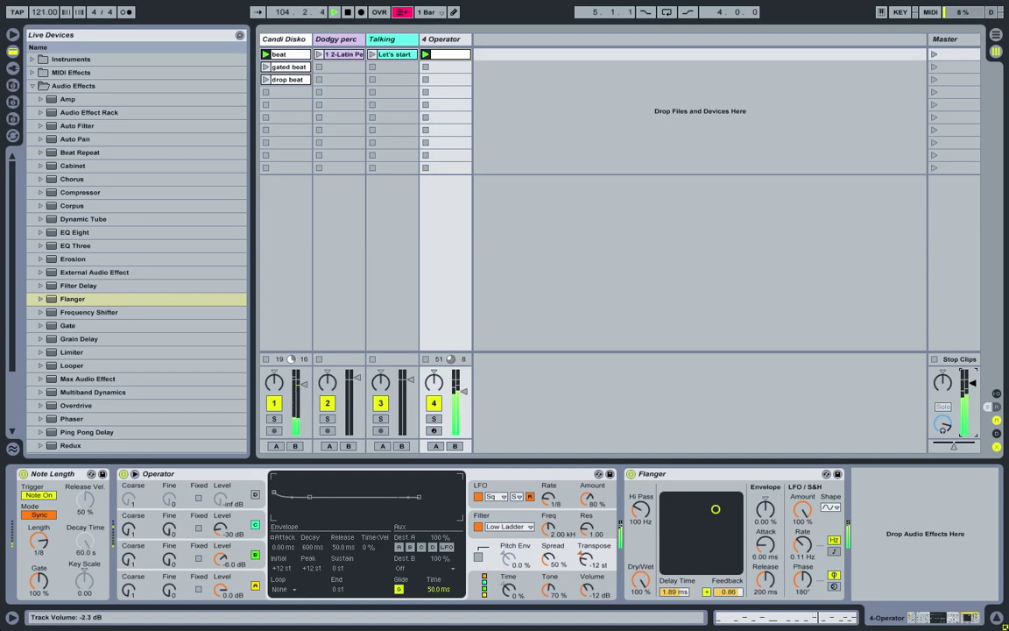
click(463, 390)
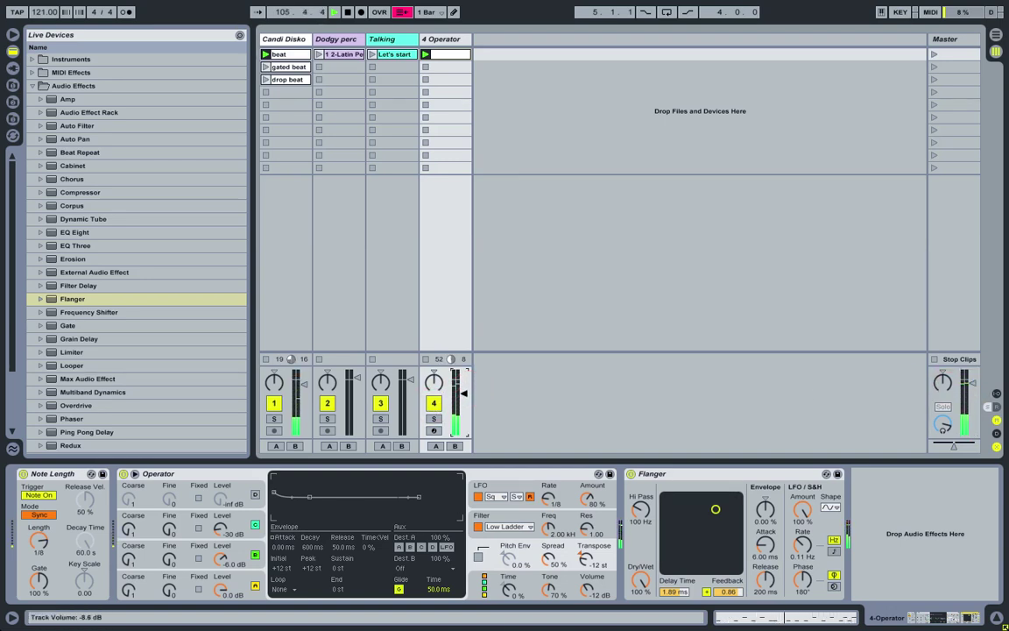
Launch the Dodgy perc and Talking clips alongside the beat and bass, and show the Operator track's device chain.
click(318, 54)
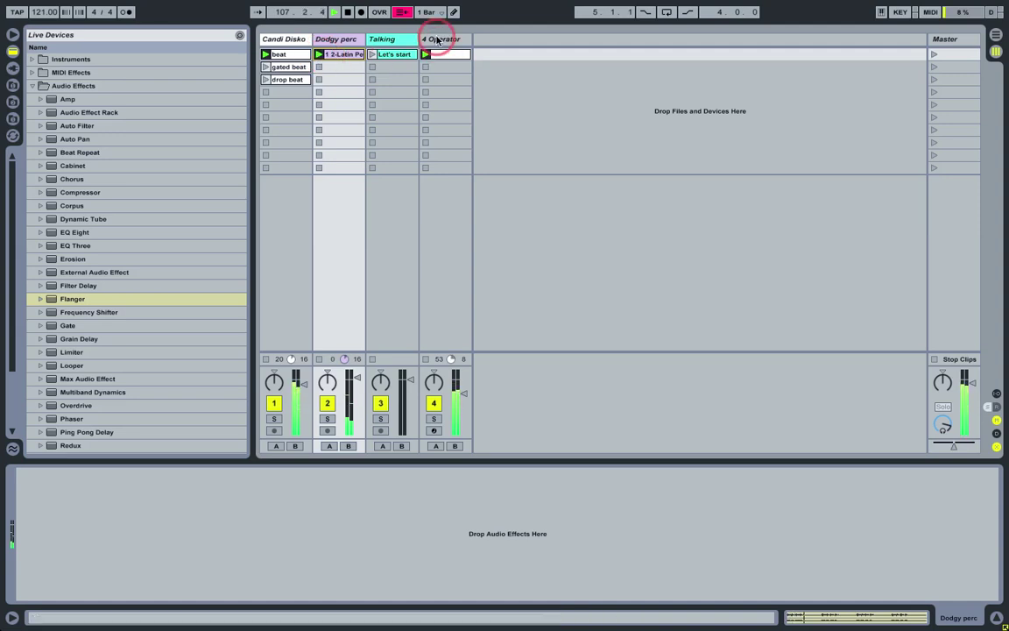
click(438, 40)
click(373, 55)
click(432, 41)
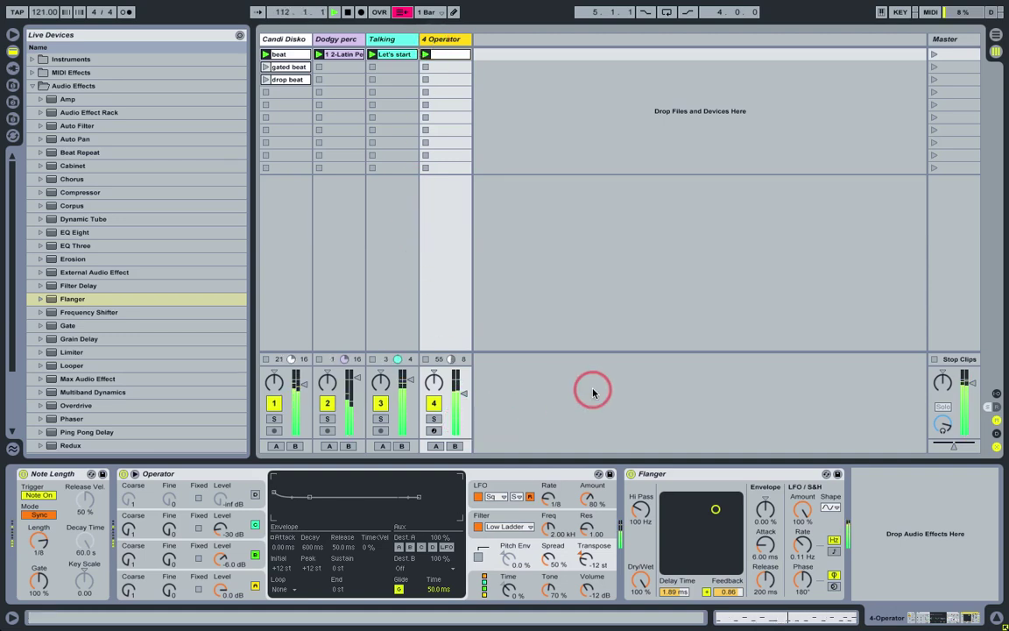
Review the Operator clip's notes and the track's device settings while the full mix plays.
click(447, 54)
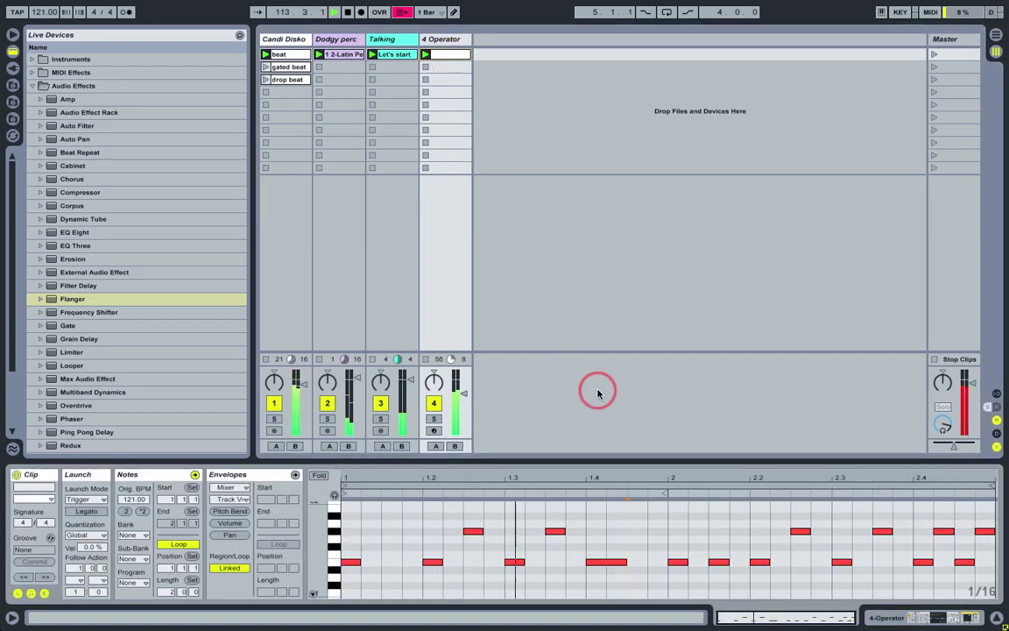
click(692, 564)
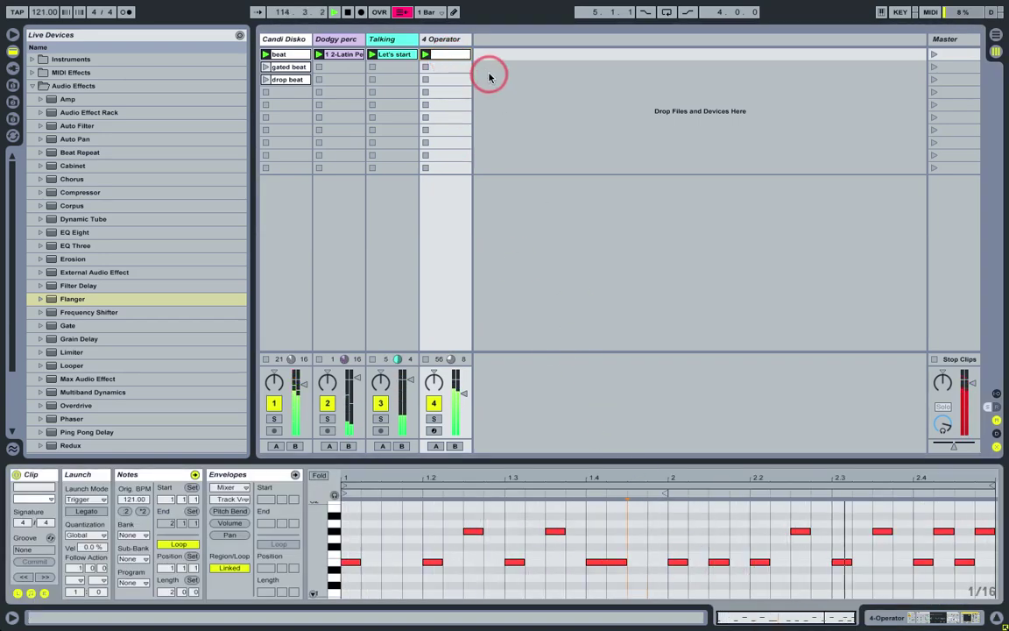
click(442, 41)
double_click(443, 42)
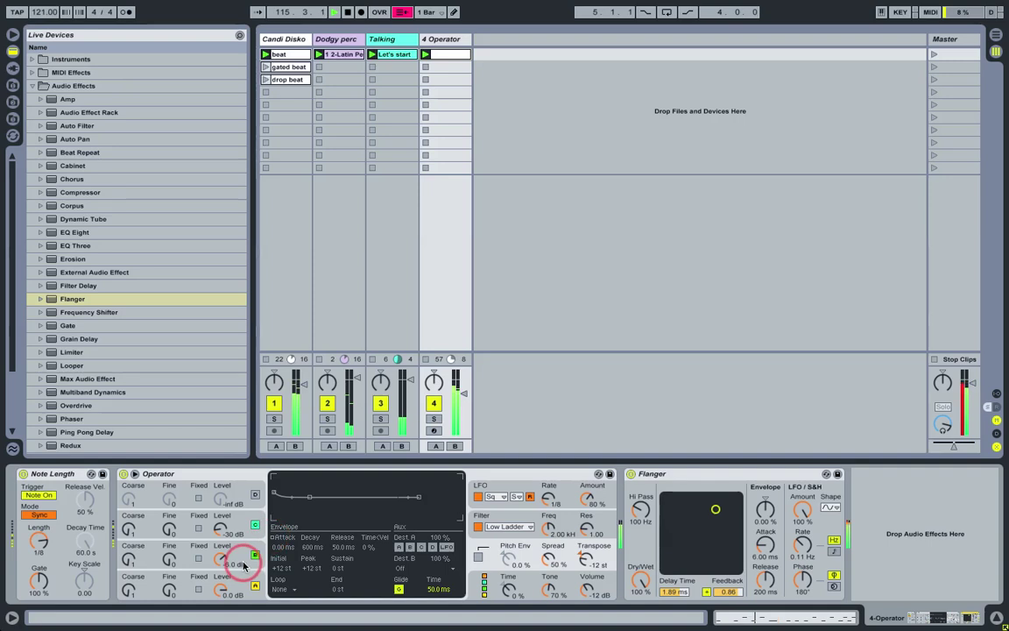
mouse_move(221, 532)
mouse_down()
mouse_move(220, 514)
mouse_move(222, 554)
mouse_up()
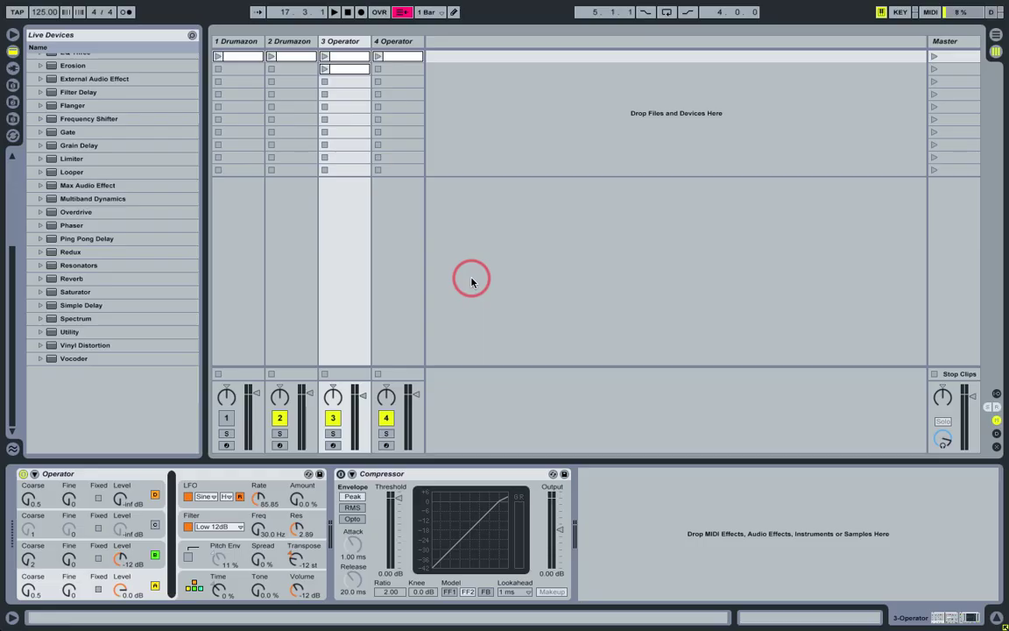
In the 125 BPM set, examine the 2 Drumazon clip's drum pattern and device, and play and stop the clip.
double_click(288, 54)
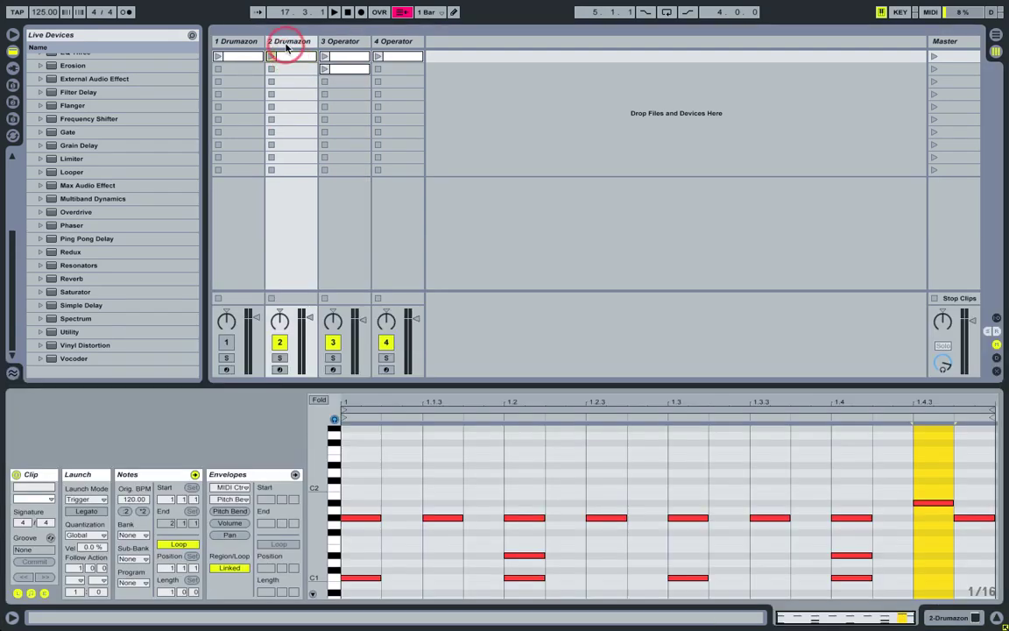
click(286, 48)
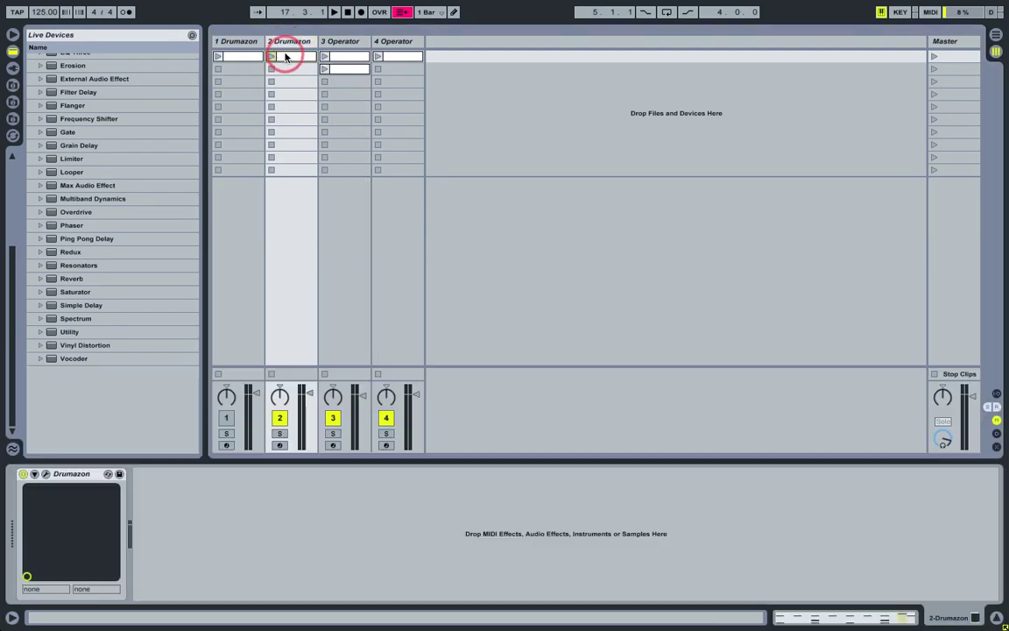
click(286, 56)
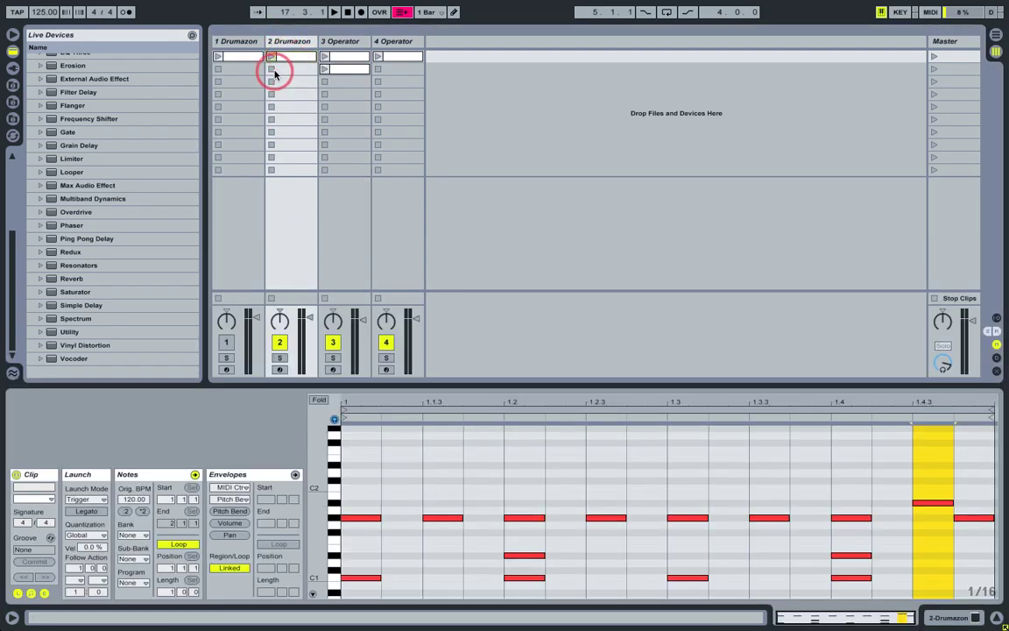
click(270, 56)
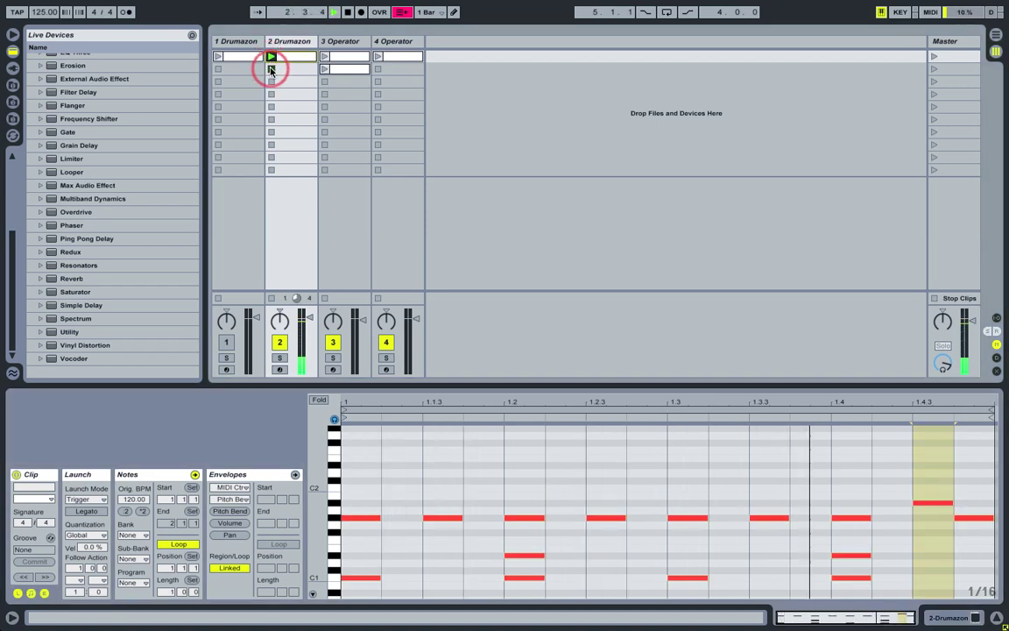
click(271, 70)
Examine the kick pattern in the 1 Drumazon clip, its Drumazon device and the track's switched-off activator.
click(241, 55)
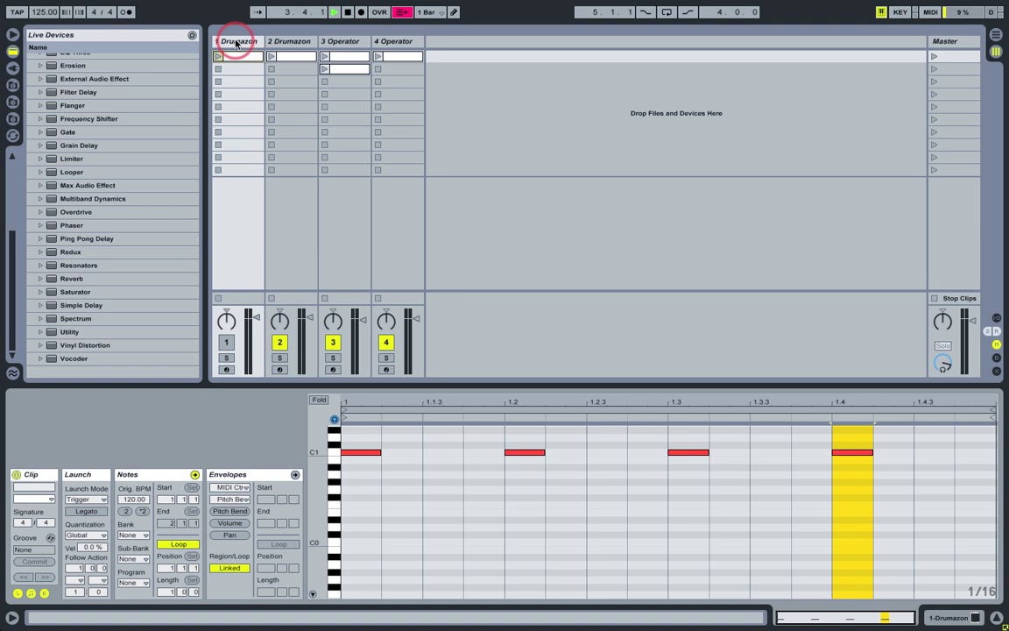
click(234, 43)
click(230, 59)
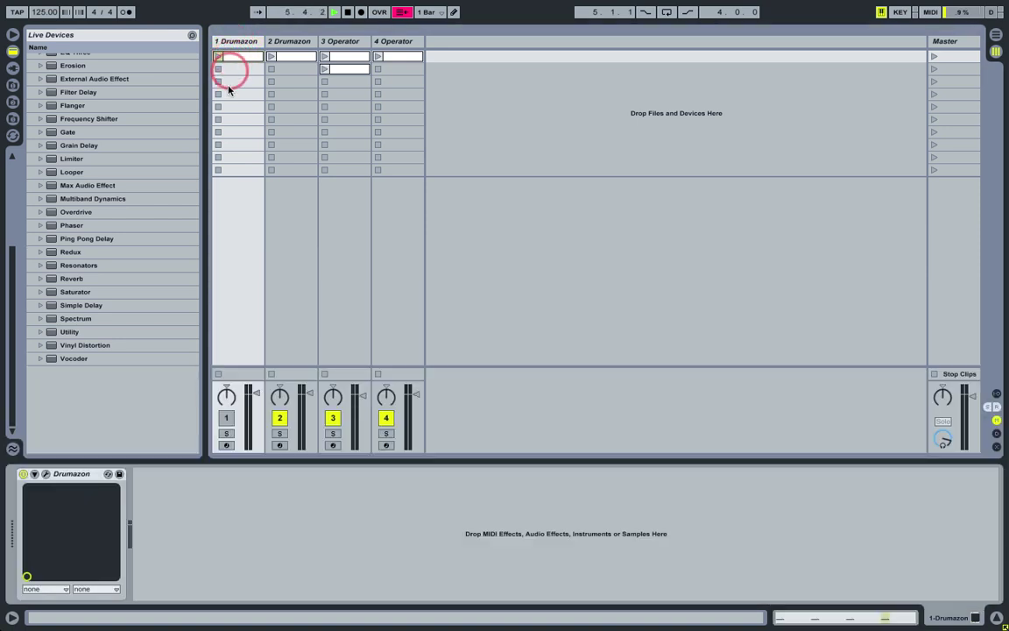
click(226, 418)
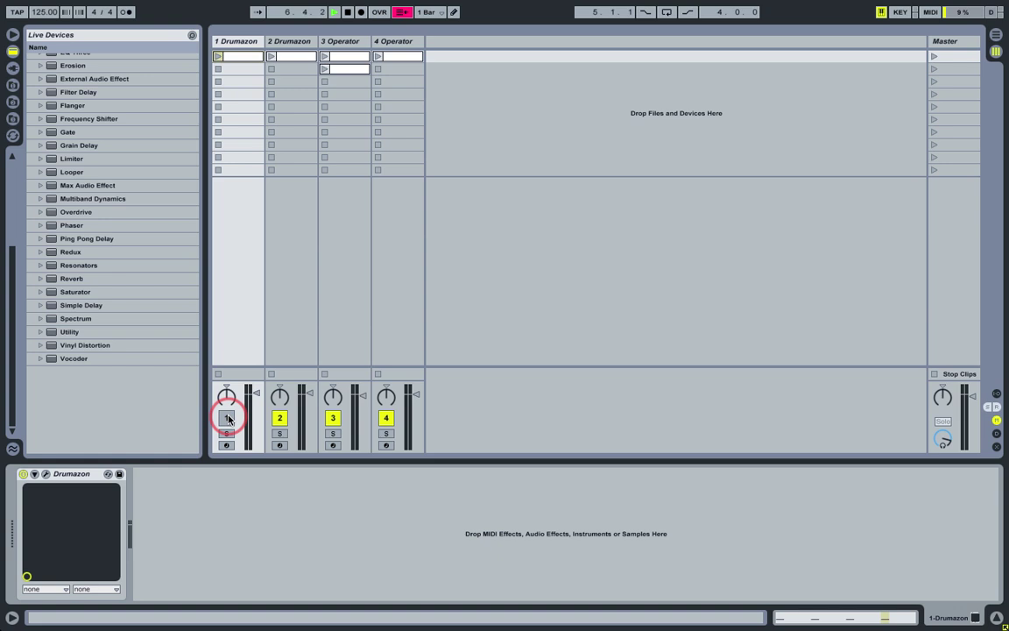
Launch the 2 Drumazon clip, audition both 3 Operator clips over it, and start the 1 Drumazon clip with the first Operator clip.
click(271, 57)
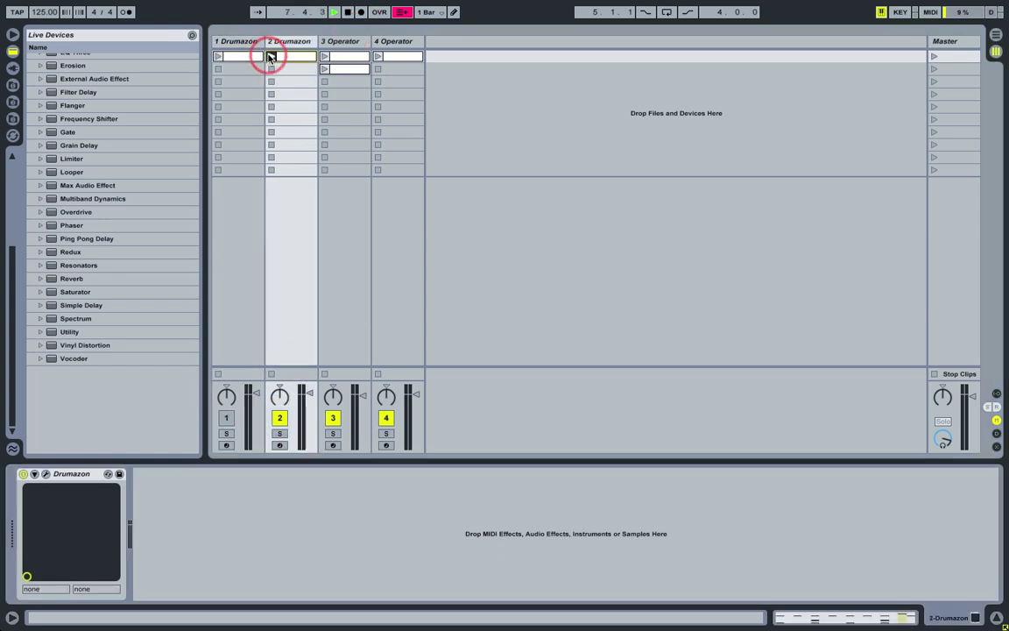
click(324, 57)
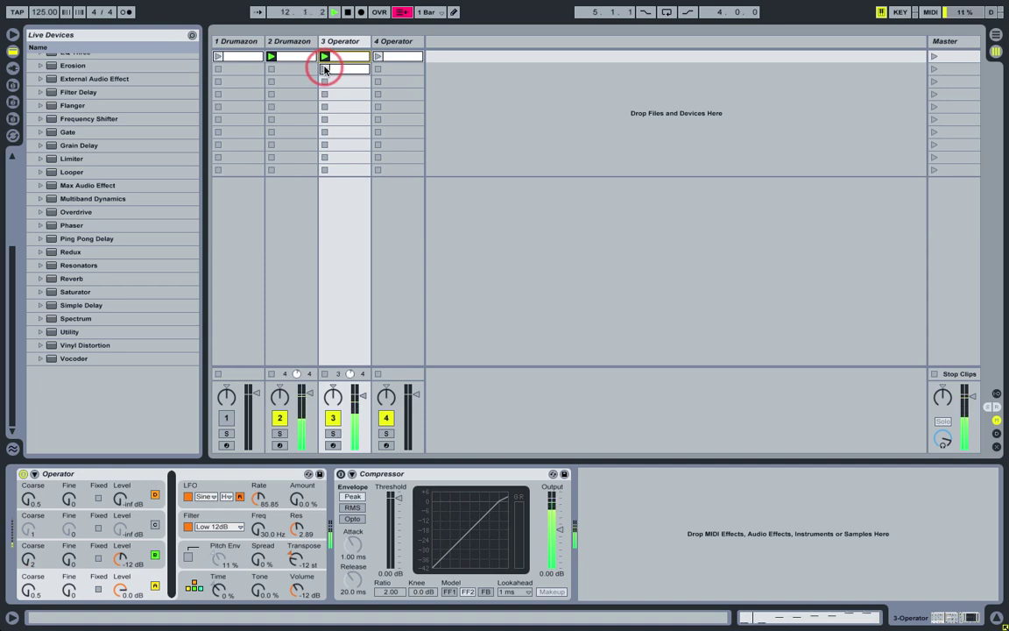
click(325, 70)
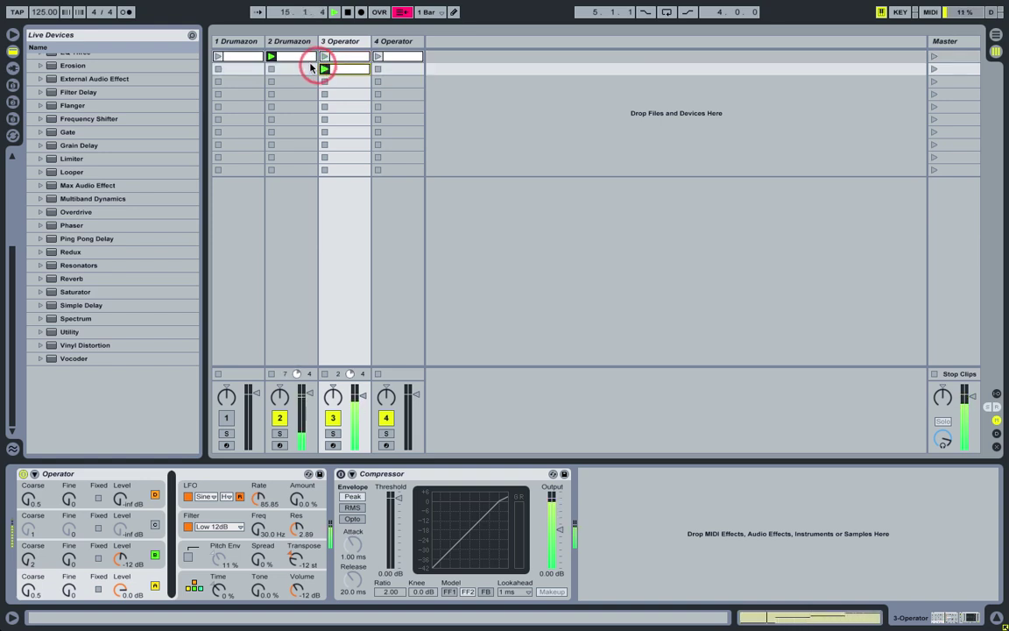
click(218, 56)
click(325, 56)
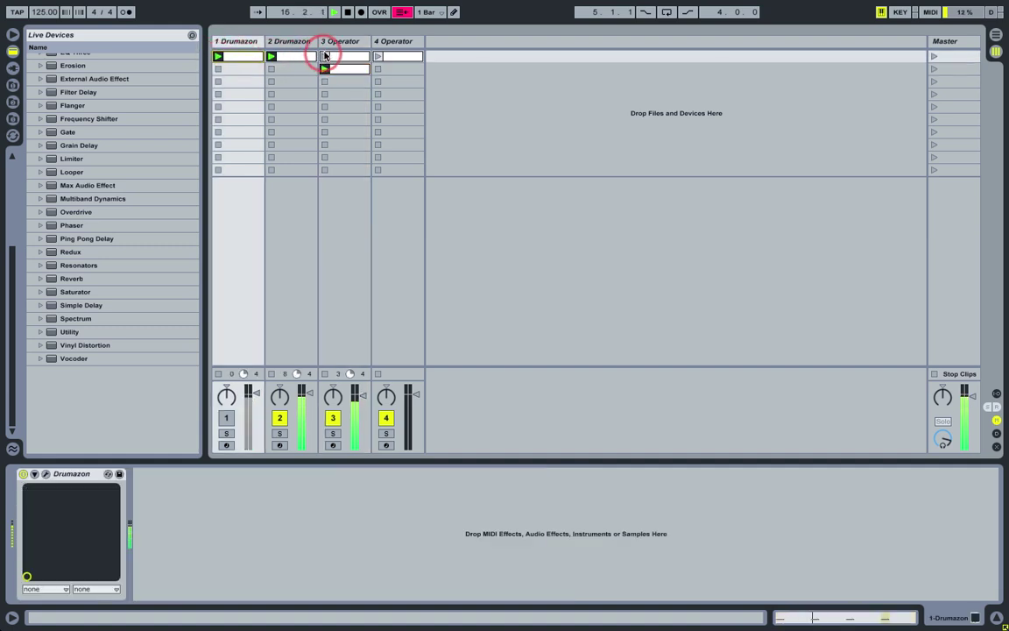
Turn on the Compressor on the 3 Operator track and unfold its sidechain settings.
click(332, 41)
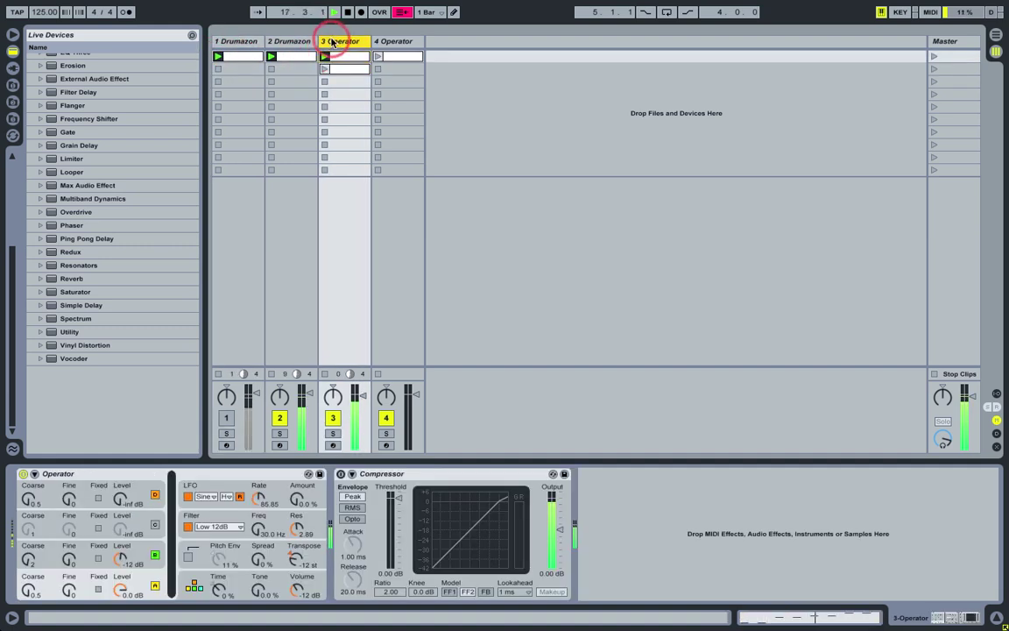
click(343, 474)
click(352, 474)
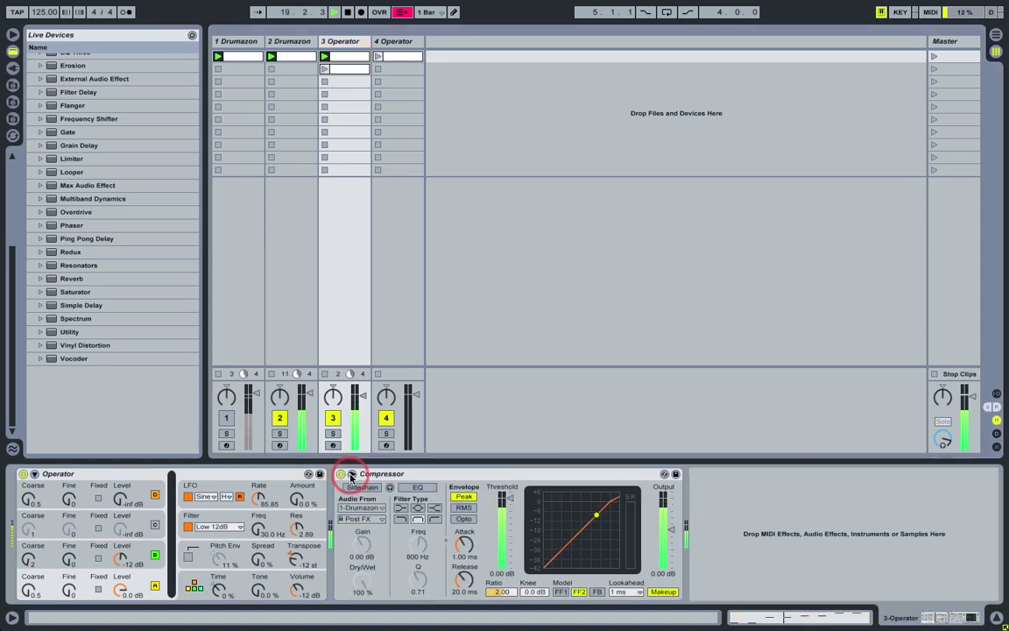
Enable the sidechain on the 3 Operator track's Compressor, with 1-Drumazon Post FX as its audio source.
click(354, 487)
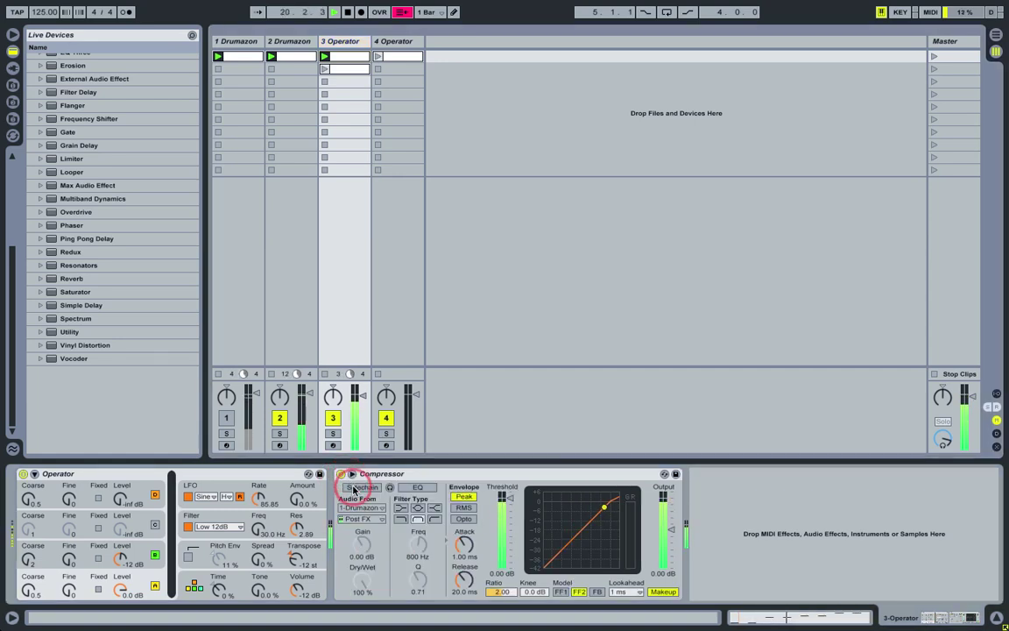
click(354, 488)
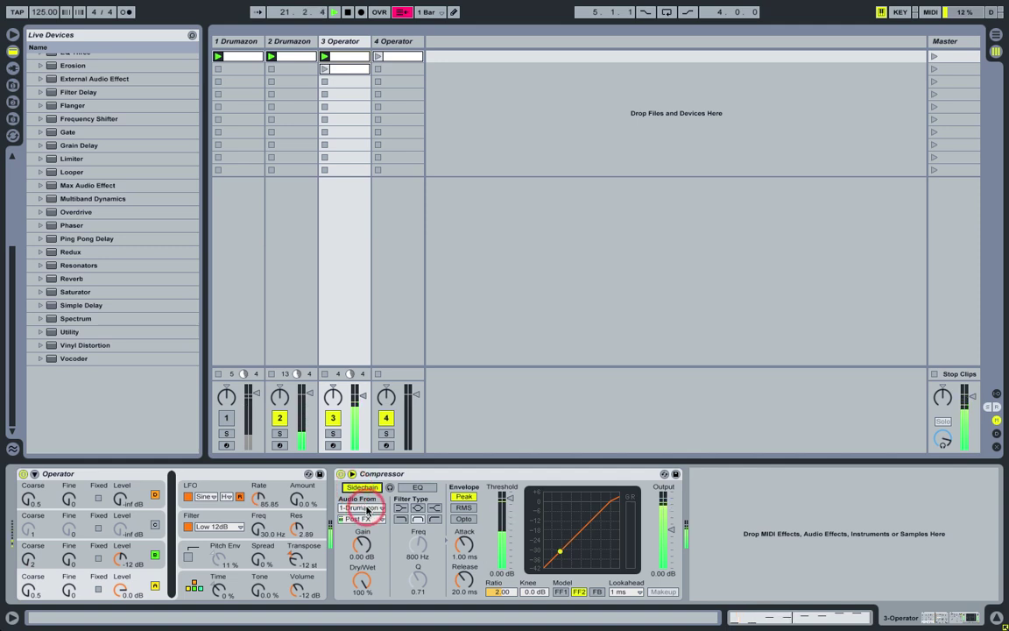
click(367, 508)
click(368, 518)
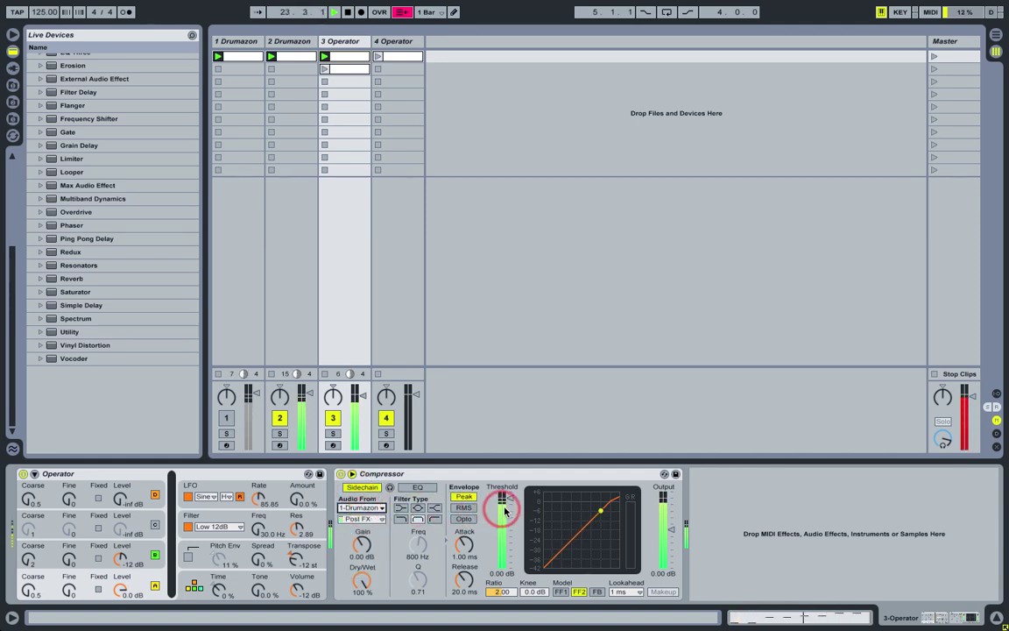
Gradually lower the 3 Operator Compressor's threshold to about -32.6 dB while listening to the ducking.
drag(511, 502, 511, 515)
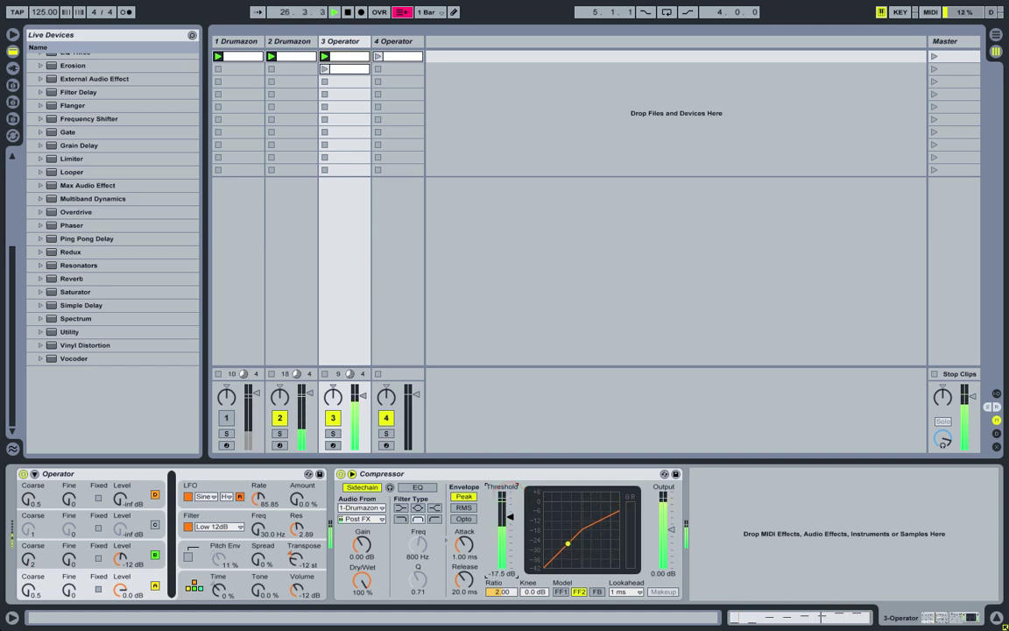
drag(511, 526, 510, 532)
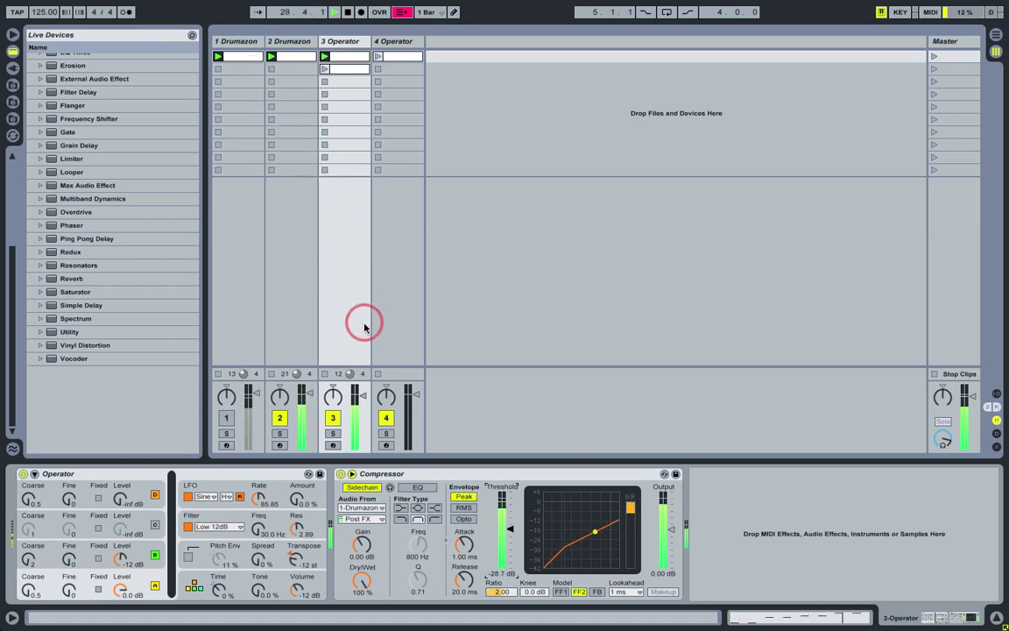
drag(498, 522, 498, 536)
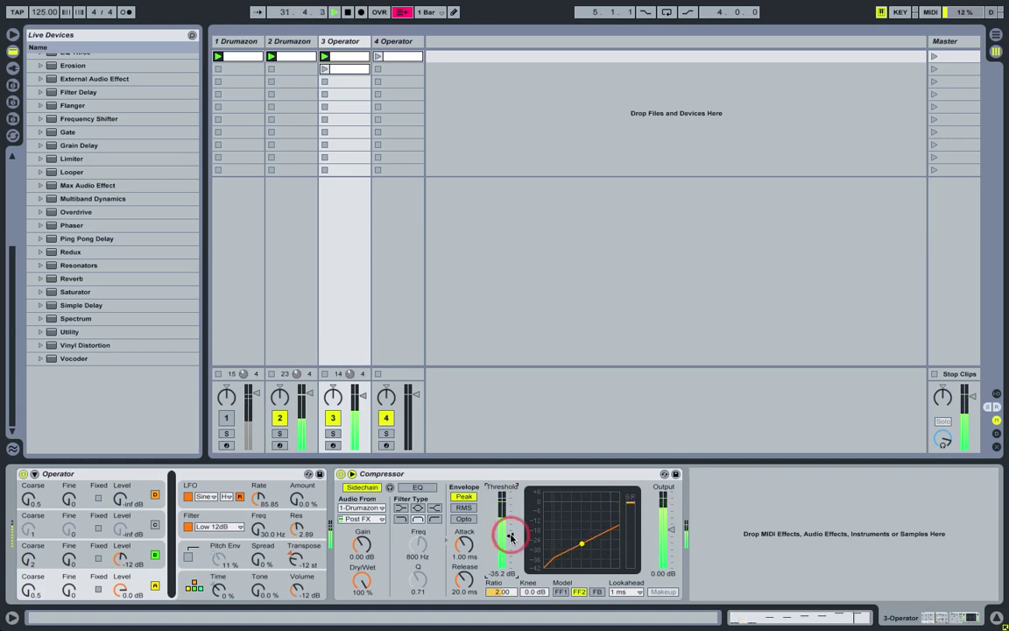
click(590, 509)
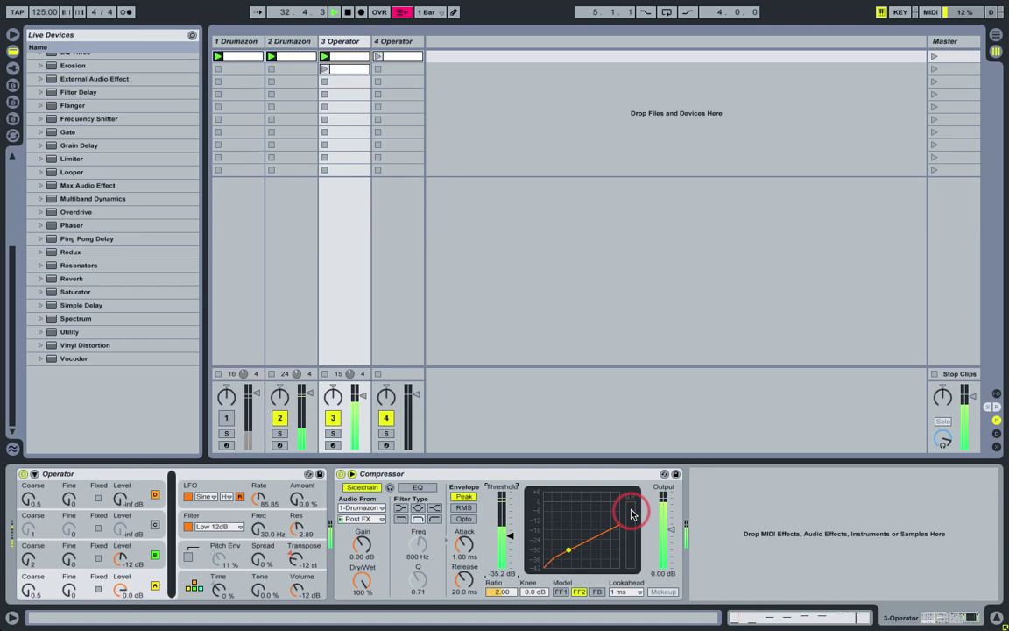
drag(503, 534, 503, 544)
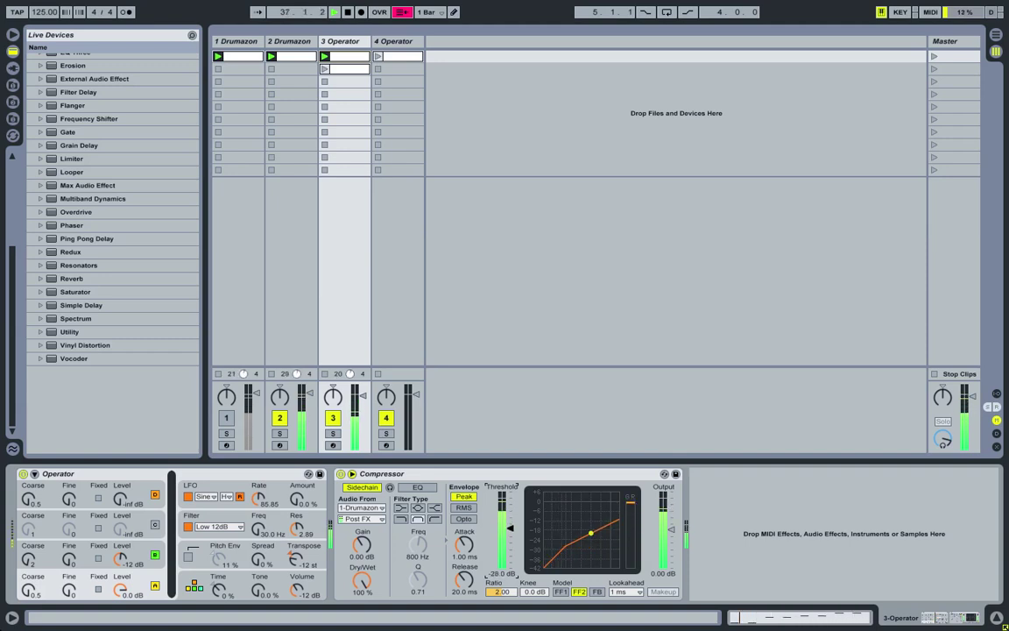
Try a Compressor release of about 40 ms and return it to 20 ms.
drag(464, 579, 463, 593)
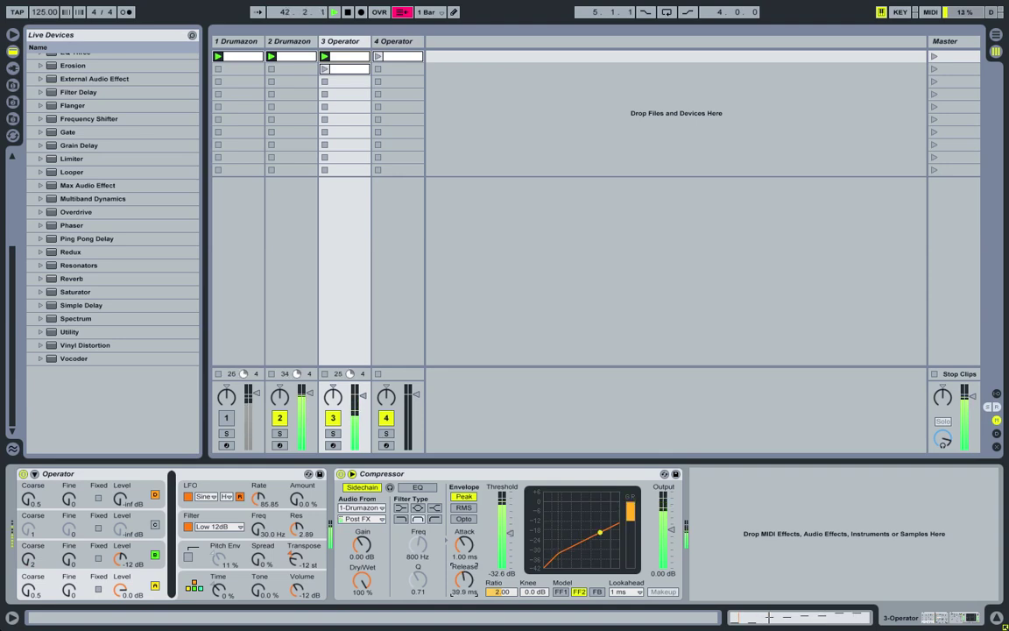
drag(464, 582, 464, 580)
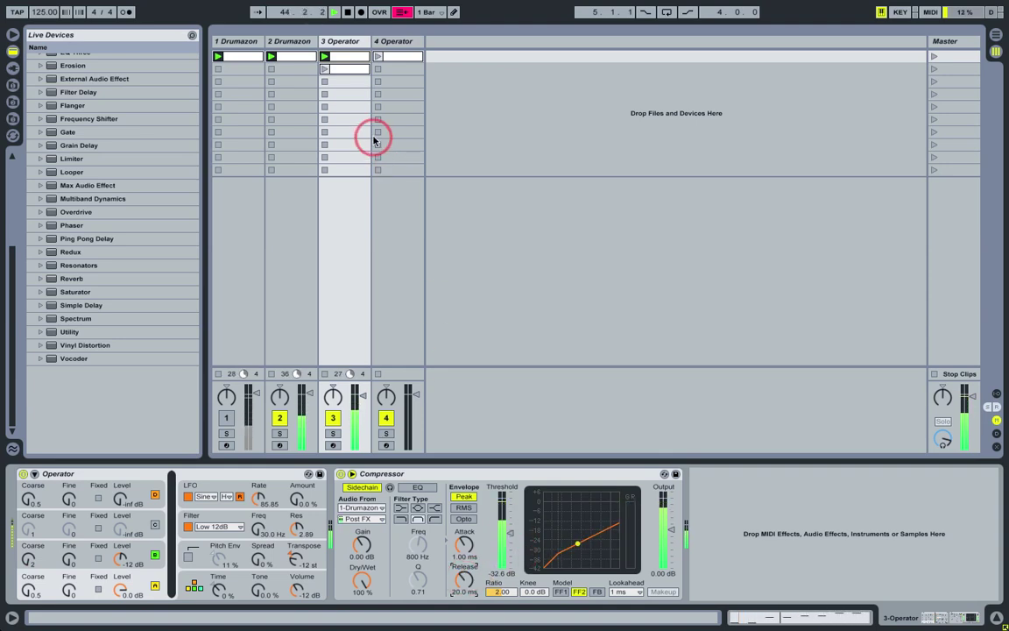
Launch the second 3 Operator clip and lower the Compressor's threshold to about -42.4 dB.
click(327, 68)
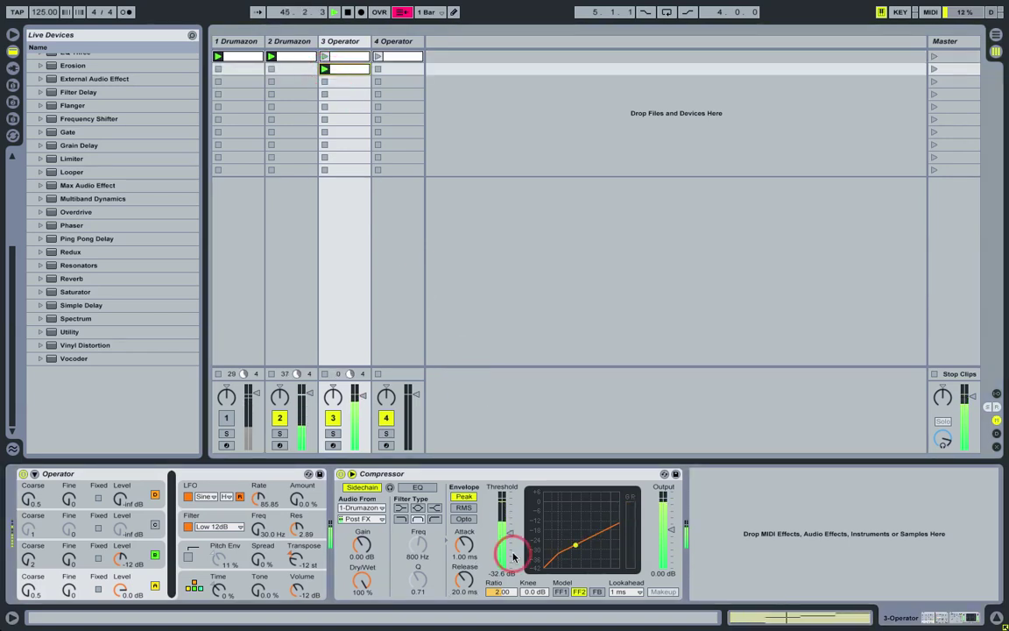
drag(510, 533, 510, 540)
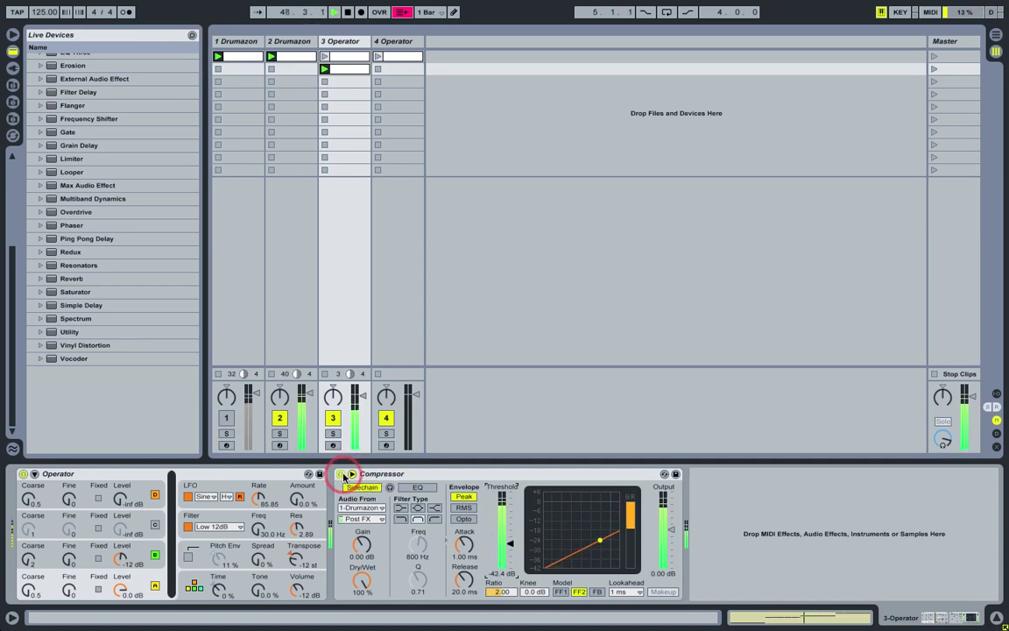
Compare the bass with the Compressor bypassed and re-enabled, and stop playback.
click(340, 473)
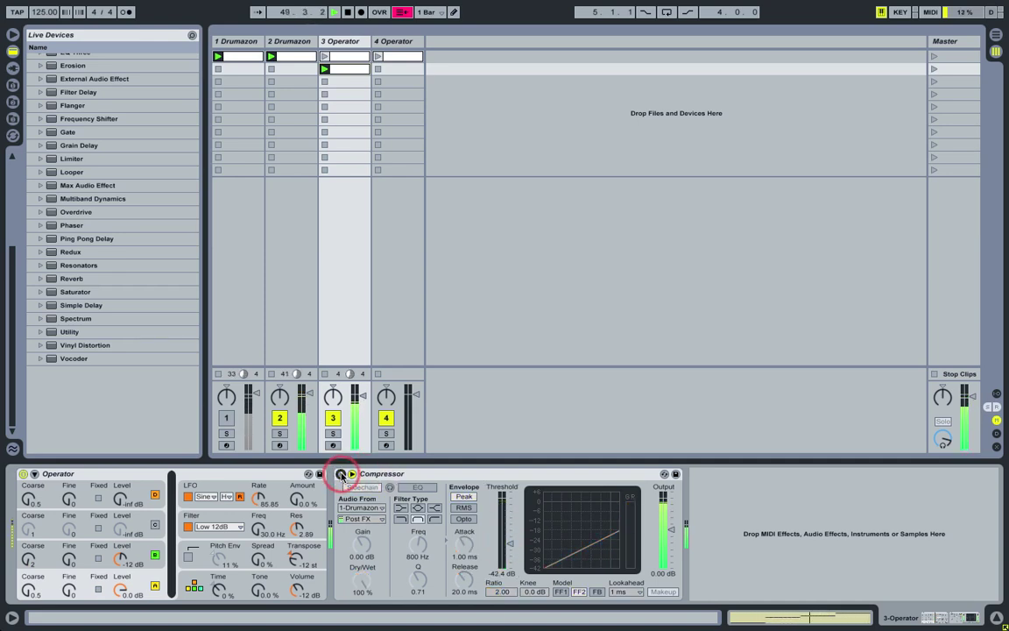
click(341, 474)
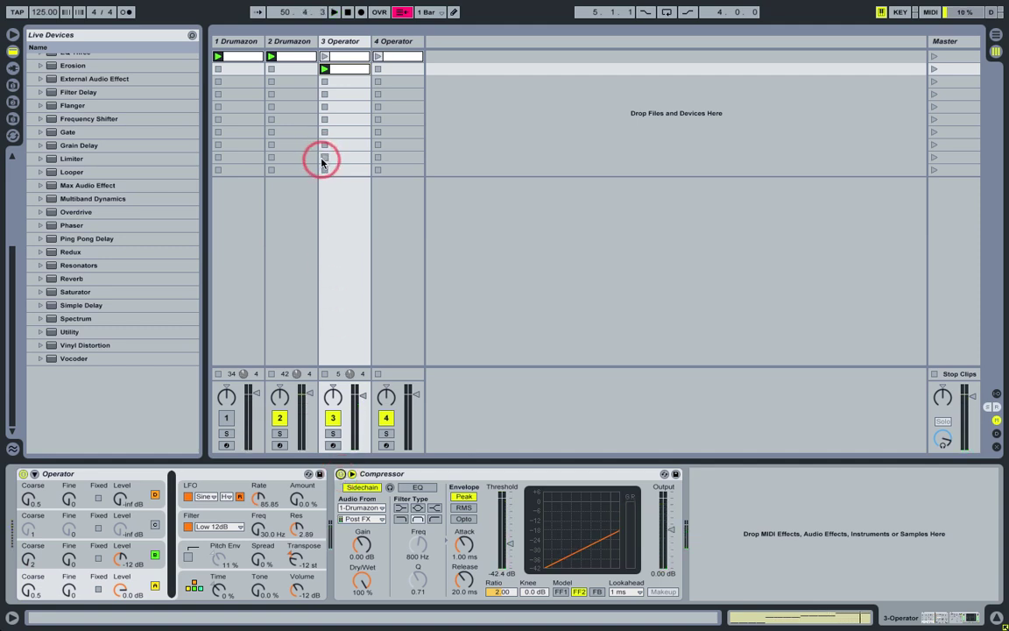
key(space)
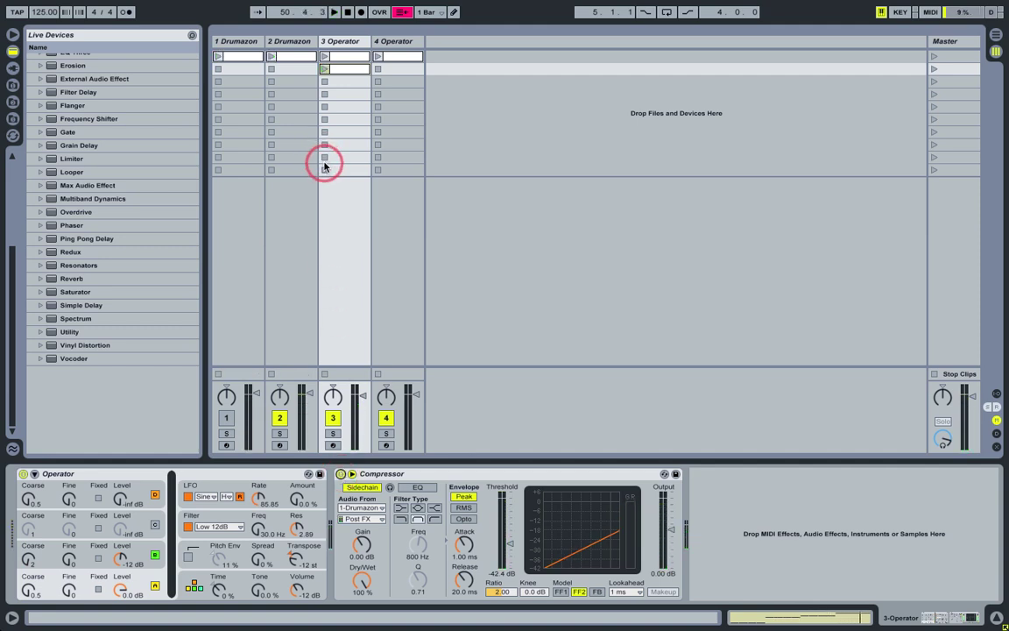
Start the 1 Drumazon clip, play the 4 Operator clip with it, and examine that clip's notes and the track's devices.
click(218, 56)
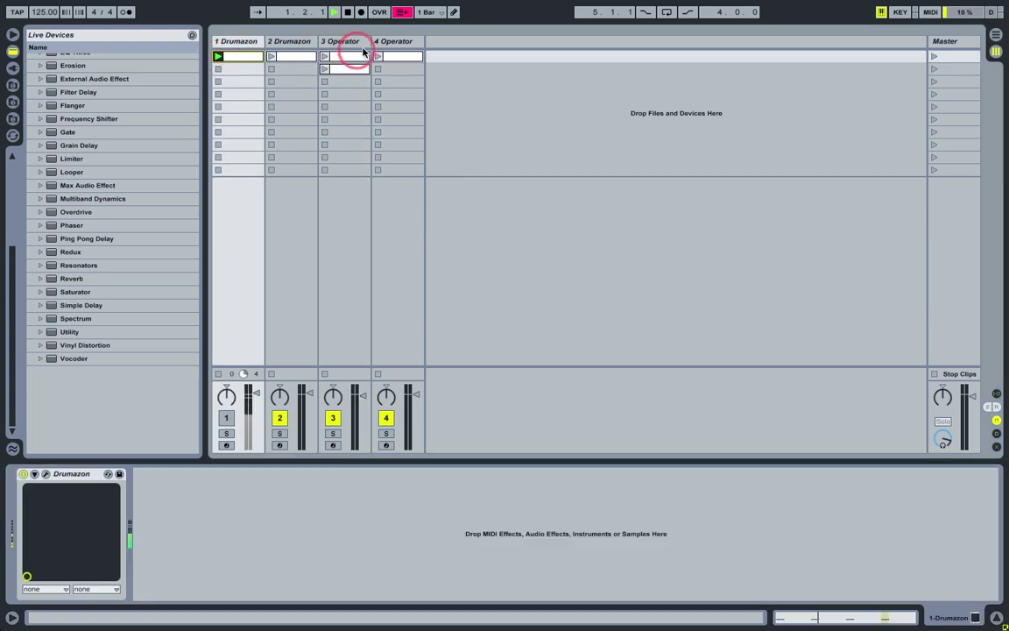
click(393, 43)
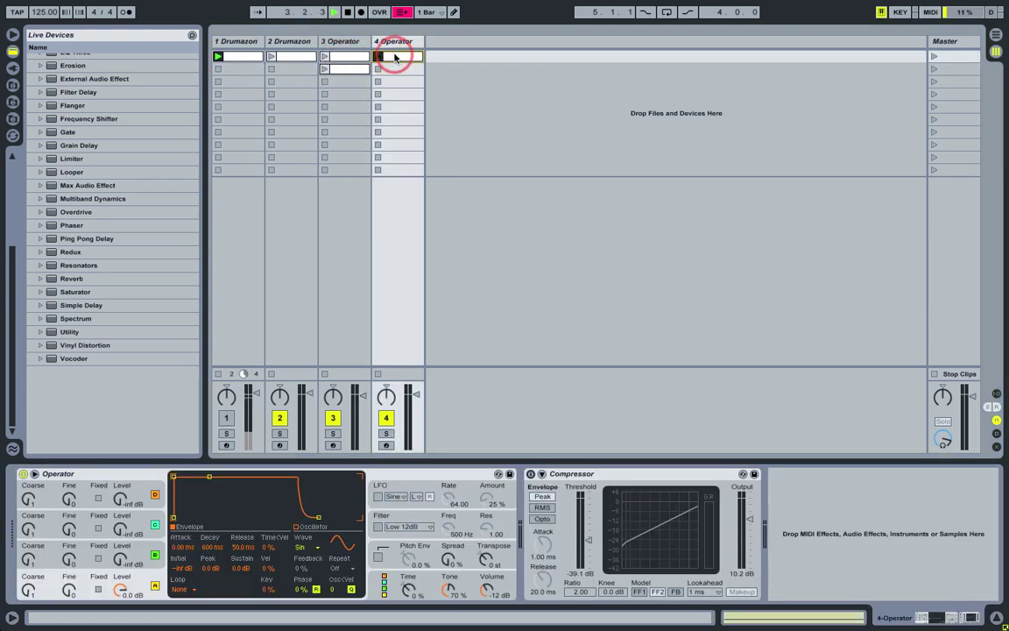
double_click(397, 56)
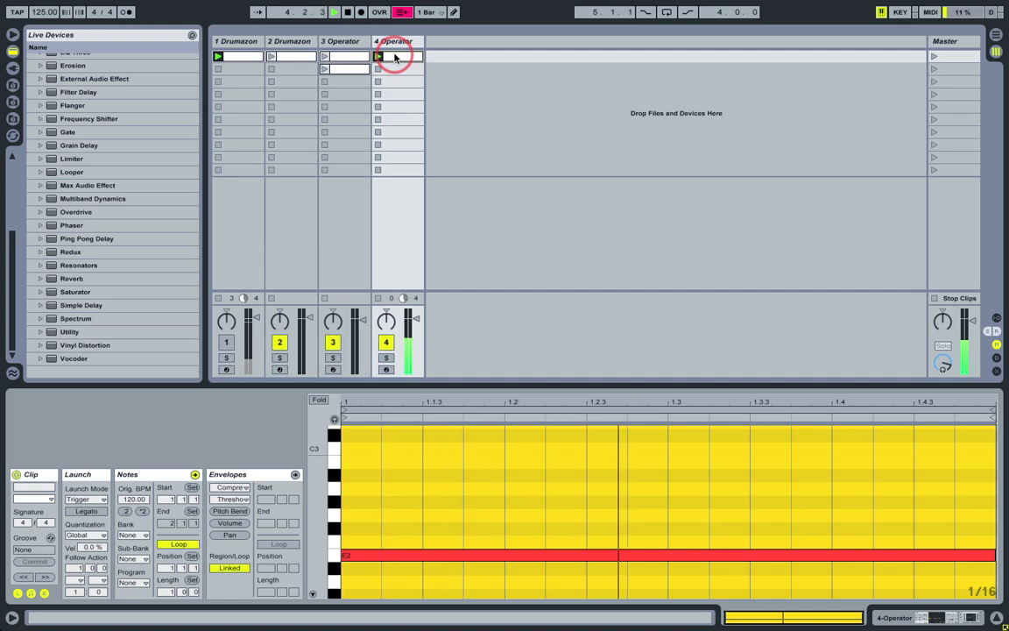
double_click(394, 40)
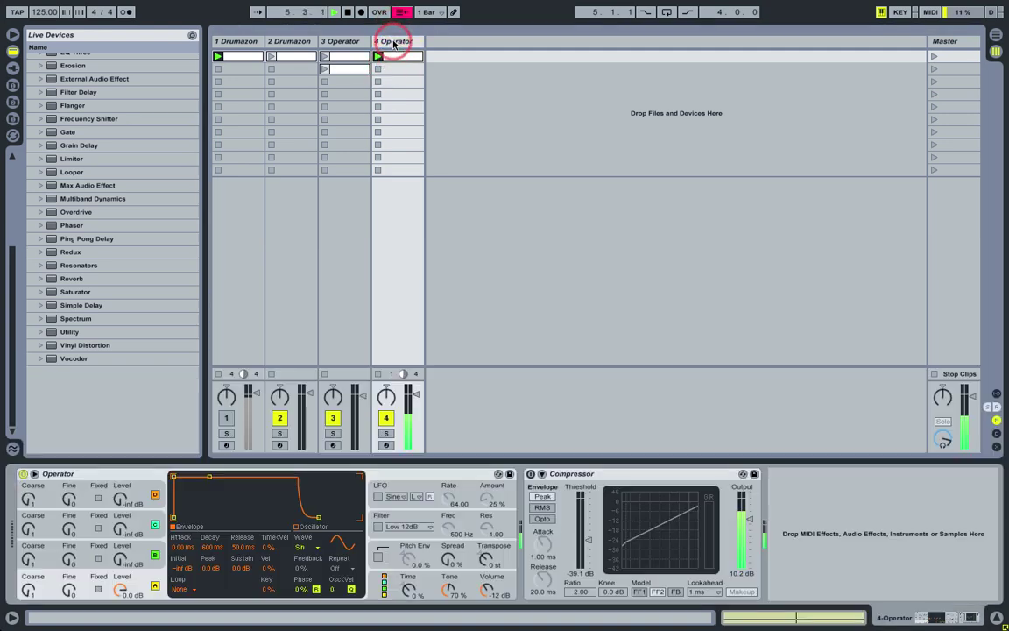
On the 4 Operator track's Compressor, reset the threshold to 0 dB, turn the device on and enable its 1-Drumazon sidechain.
drag(581, 536, 580, 444)
click(530, 474)
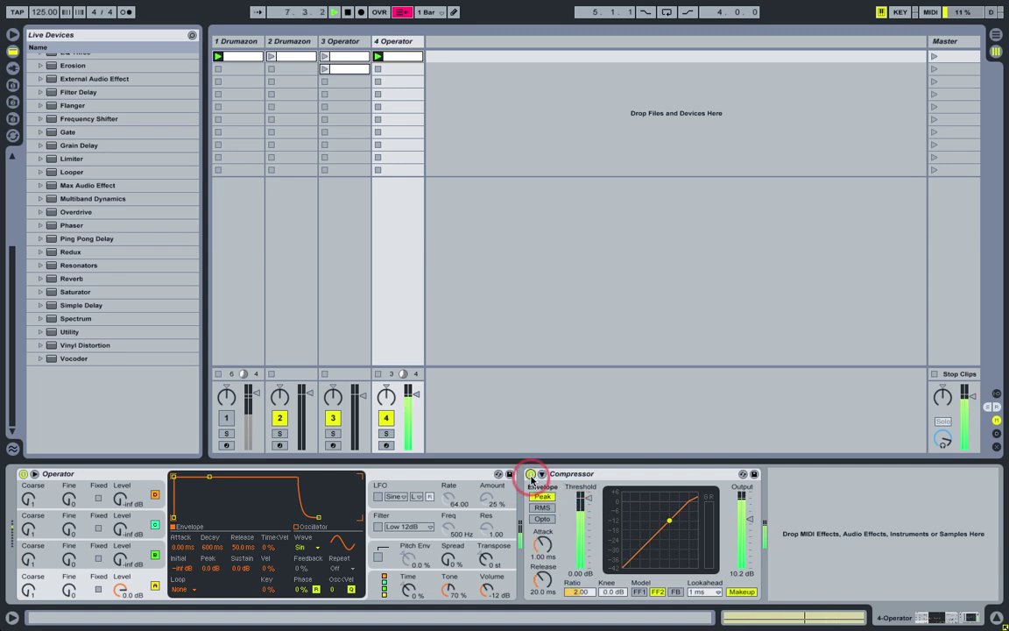
click(541, 473)
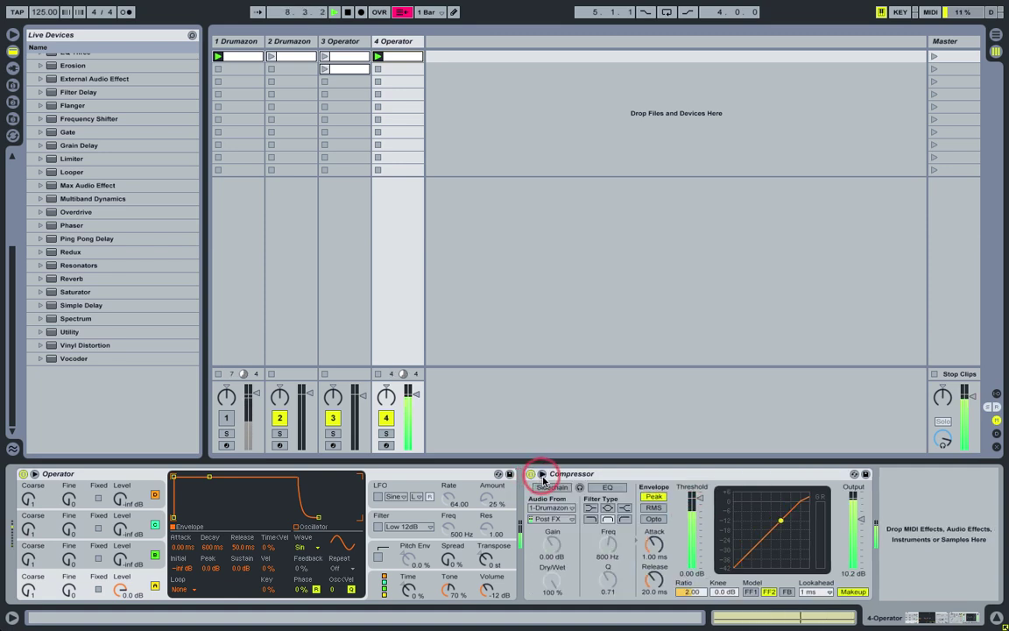
click(550, 488)
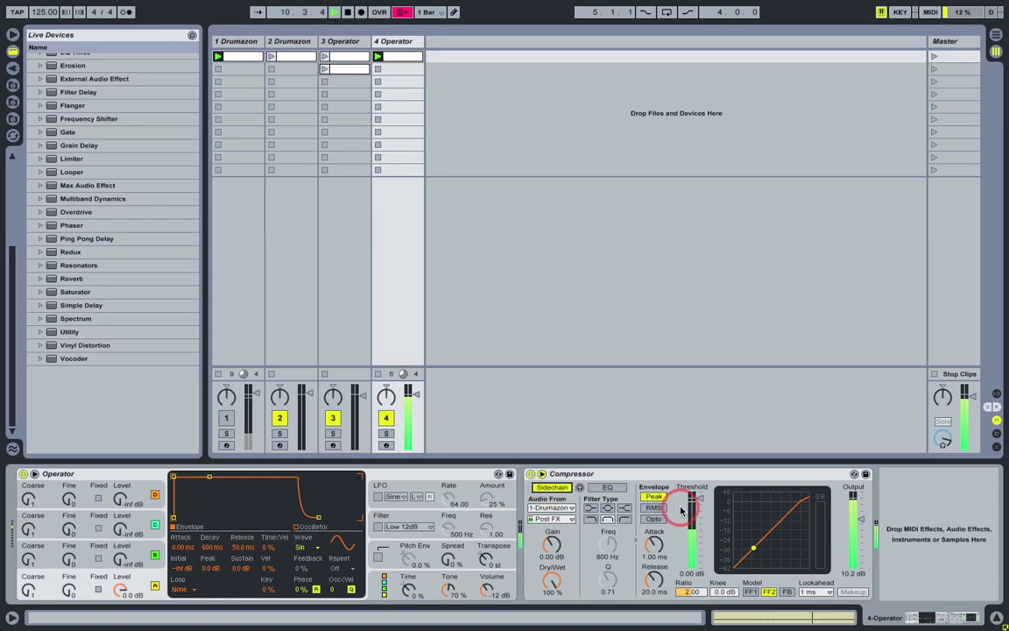
Lower the 4 Operator Compressor's threshold gradually to about -38.5 dB.
drag(700, 498, 701, 509)
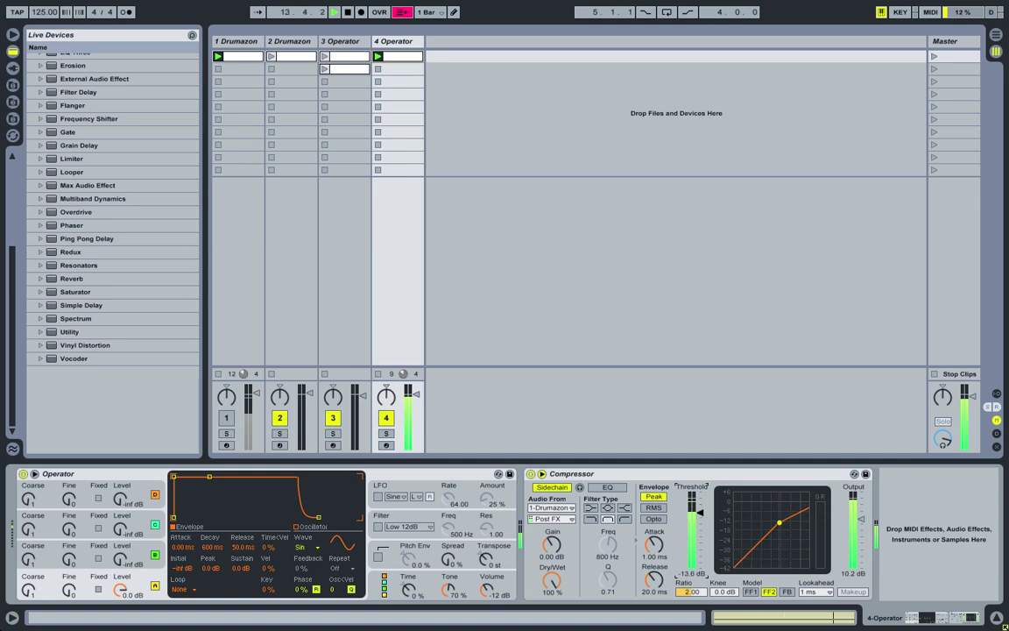
drag(701, 511, 701, 542)
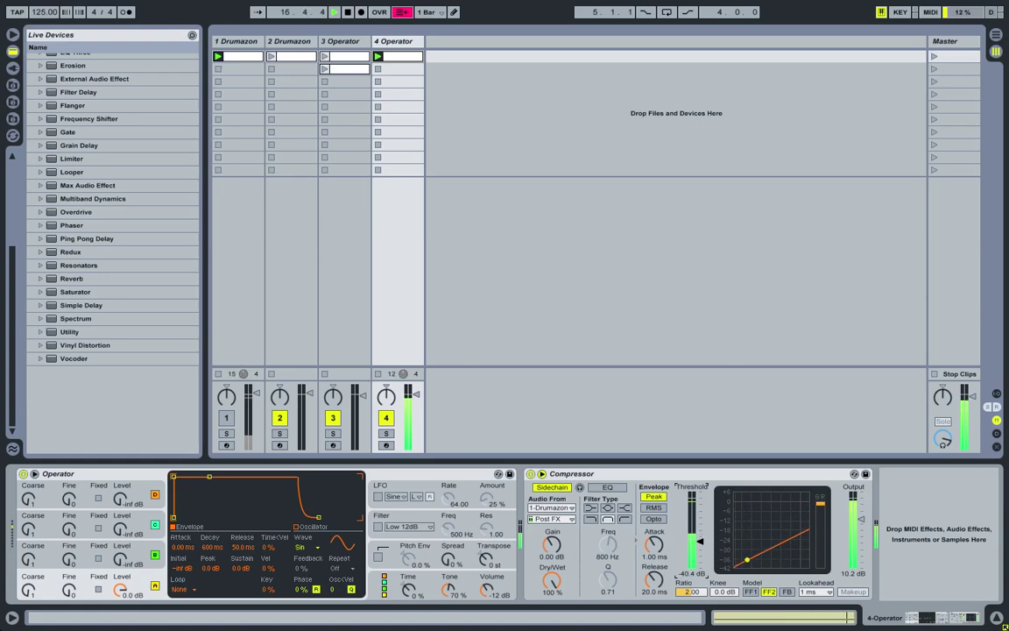
Audition the first 3 Operator clip alongside the 4 Operator clip, and stop the 3 Operator track.
click(324, 58)
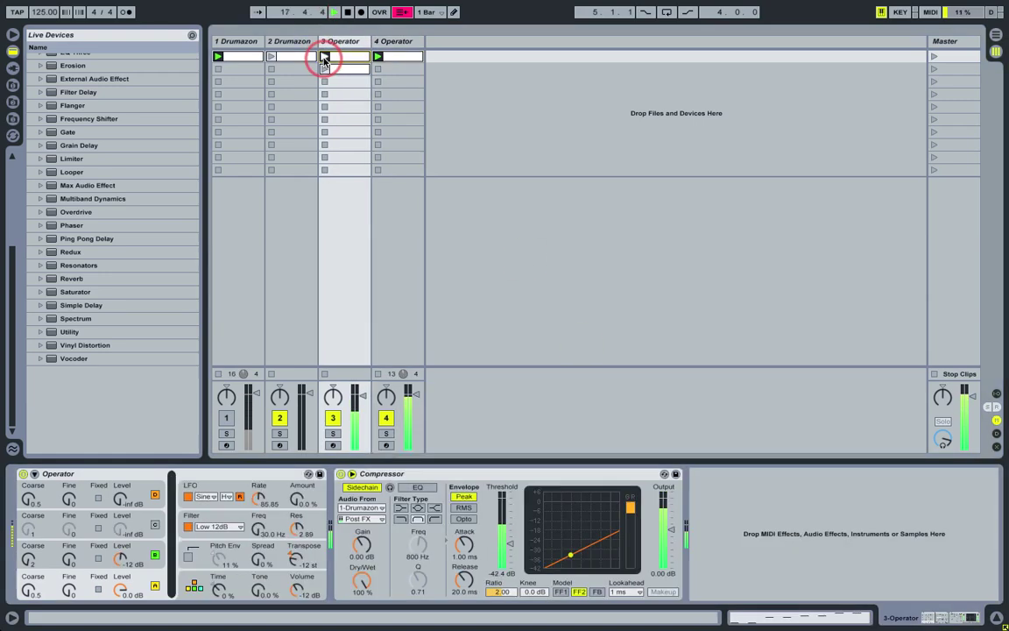
click(324, 82)
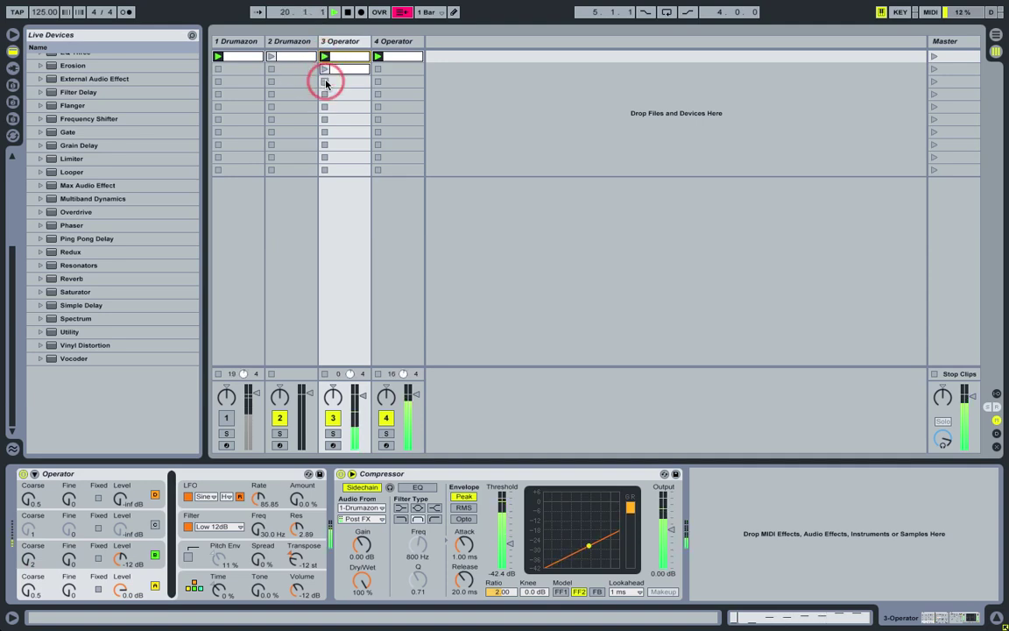
click(325, 82)
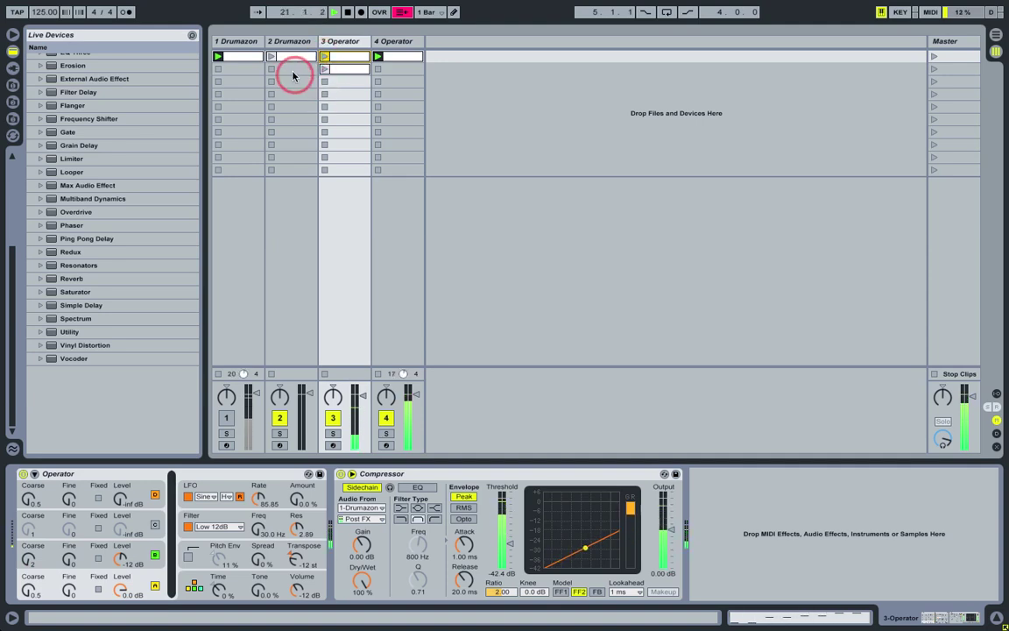
Launch the 2 Drumazon clip and adjust the 4 Operator Compressor's threshold to about -35.2 dB.
click(272, 56)
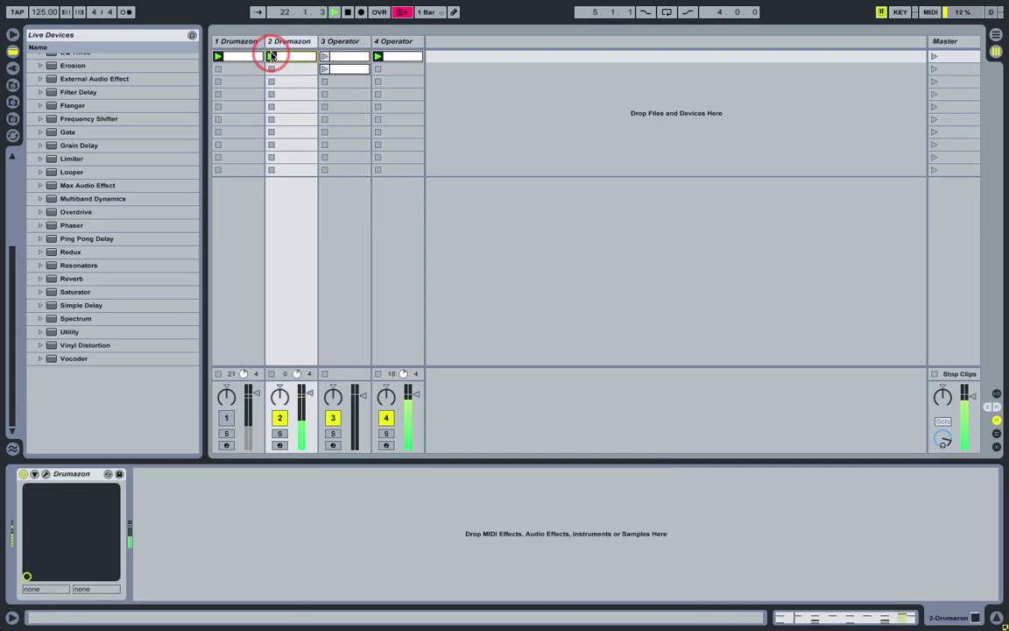
click(391, 43)
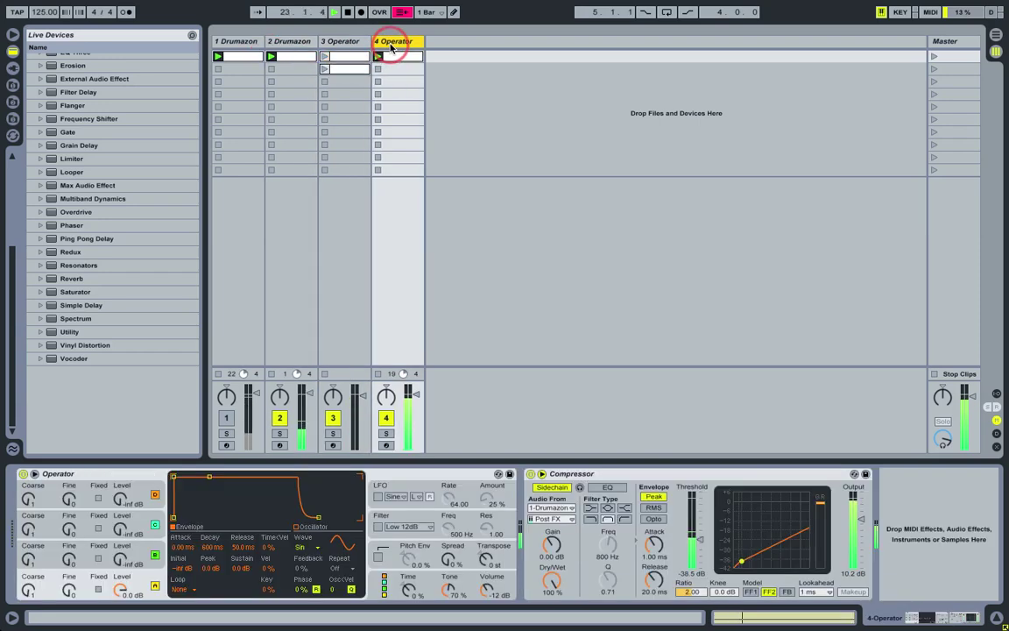
mouse_move(694, 533)
mouse_down()
mouse_move(694, 556)
mouse_move(699, 539)
mouse_up()
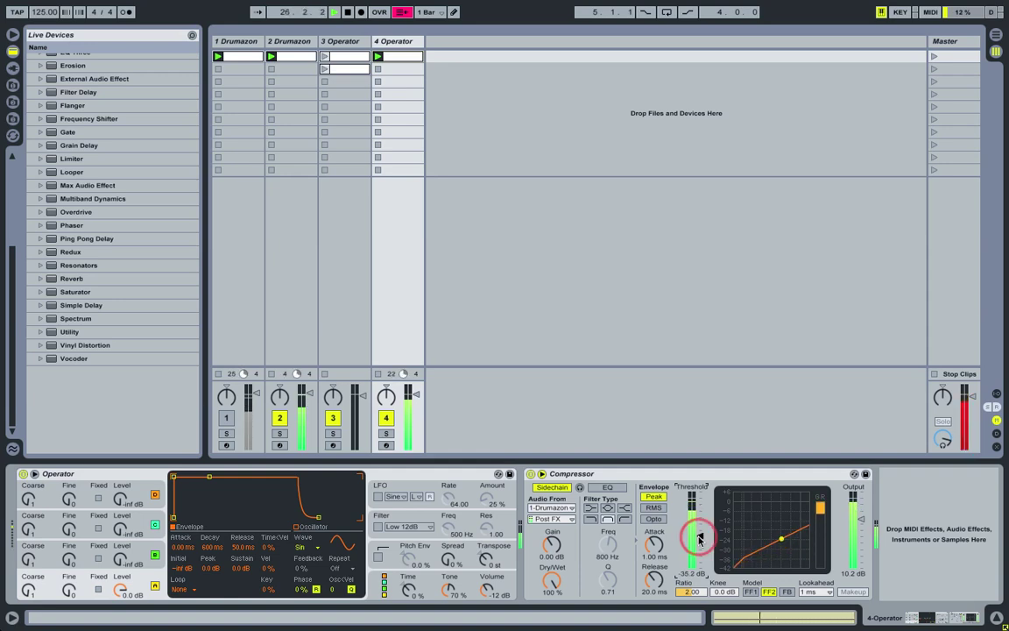